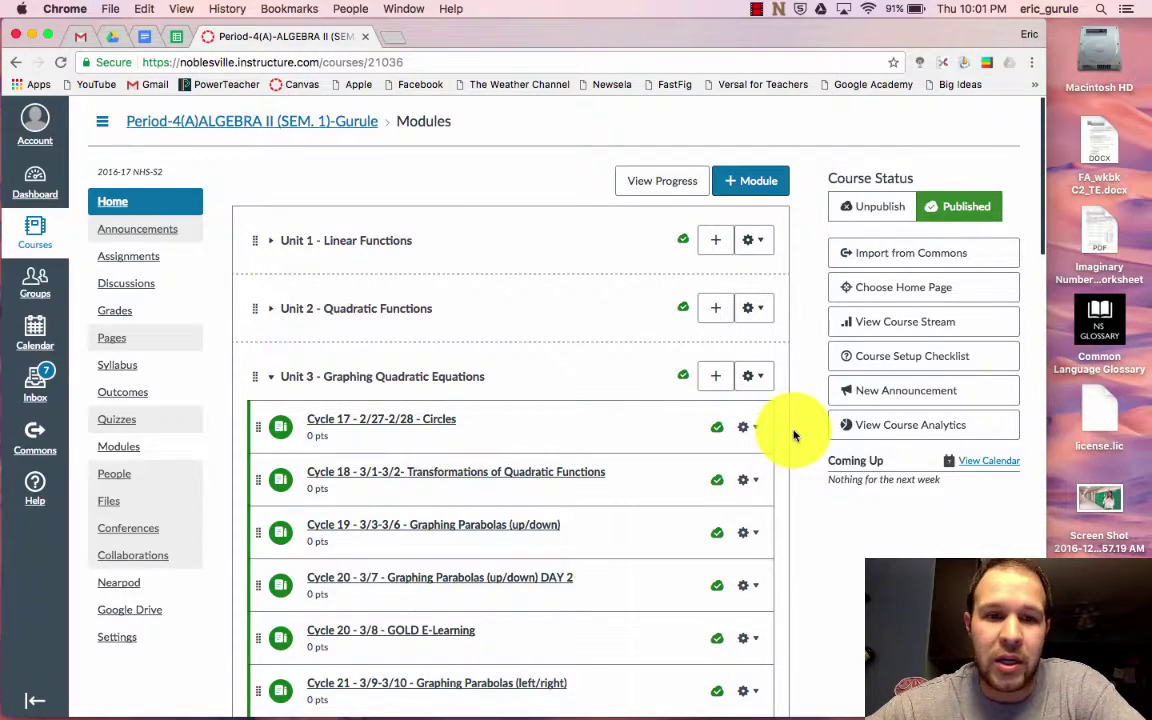
- Open the 'Cycle 24 - 3/17-3/20 - Unit 3 Test Review' assignment and scroll to its Notes and Resources links
scroll(565, 513, down, 5)
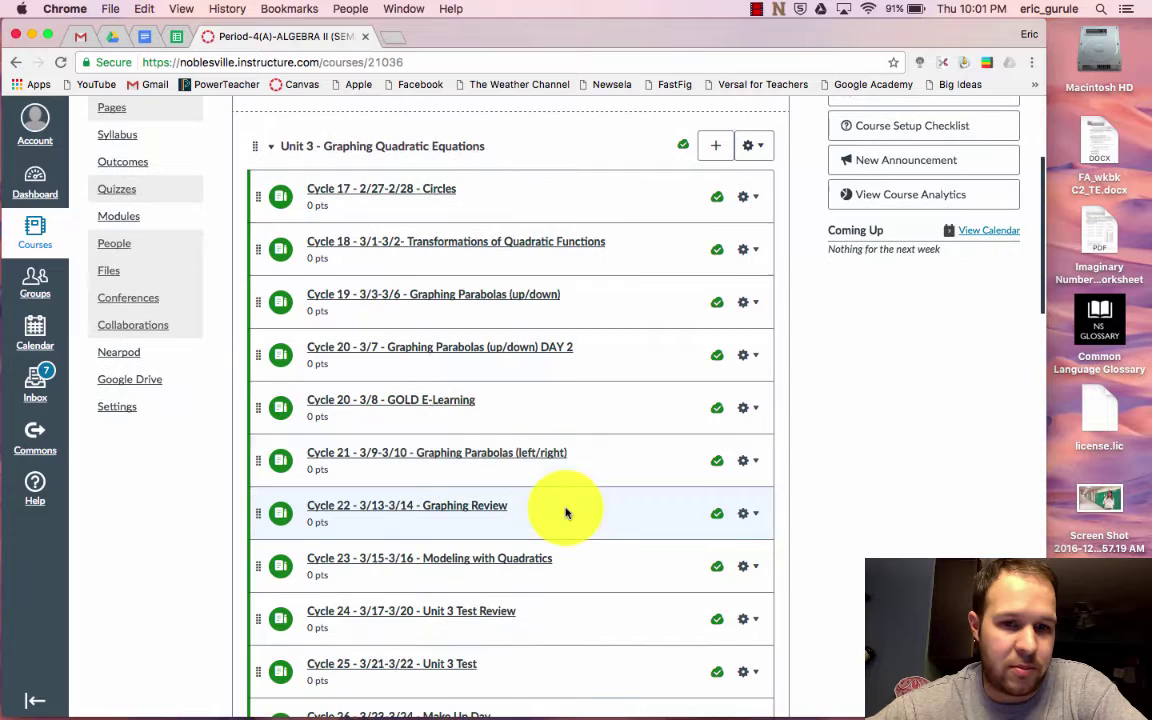
scroll(565, 513, down, 2)
click(480, 538)
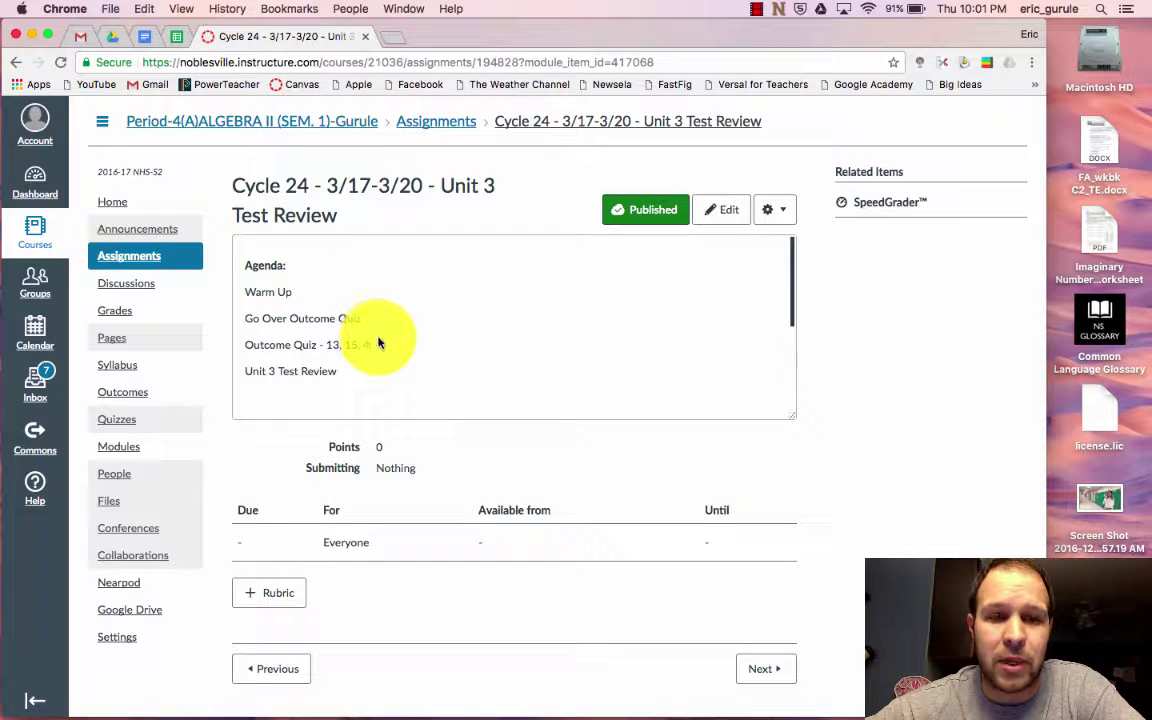
scroll(378, 343, down, 3)
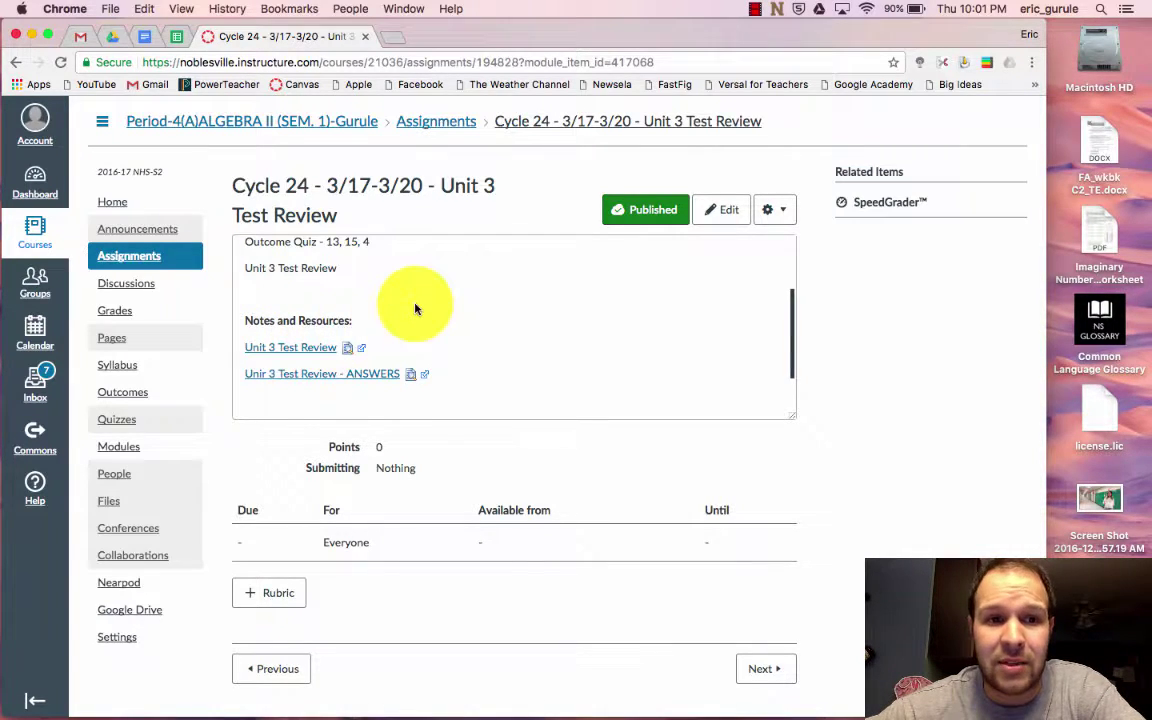
scroll(416, 309, up, 3)
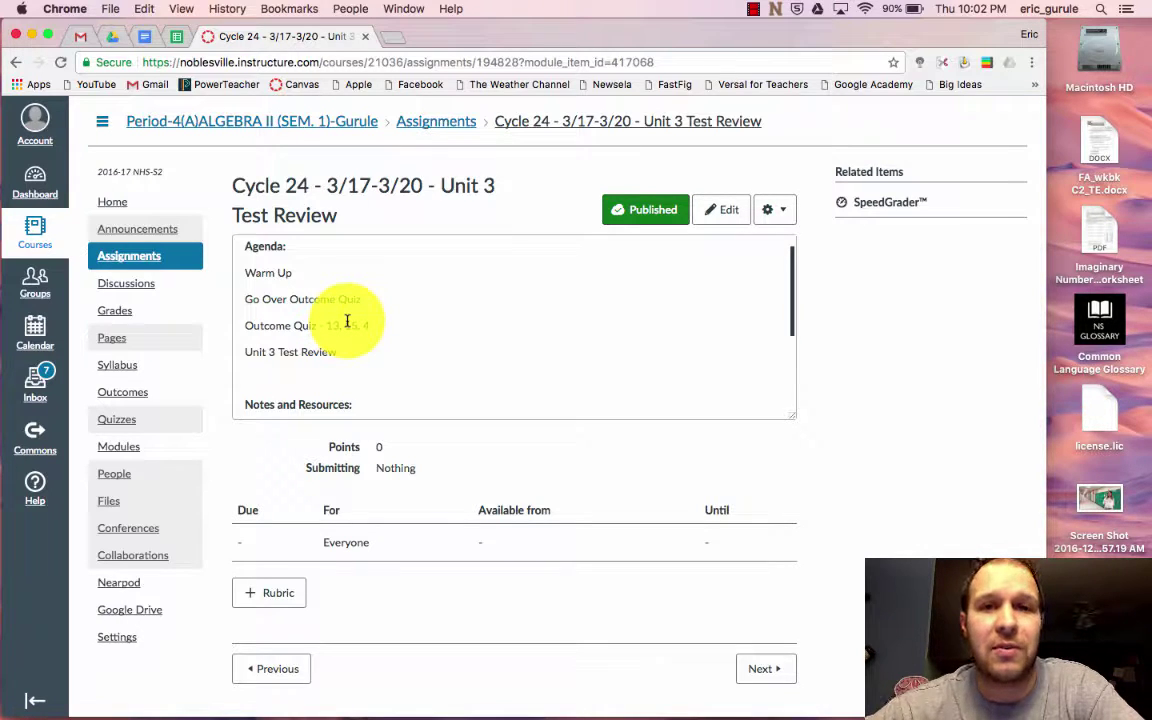
scroll(380, 326, down, 3)
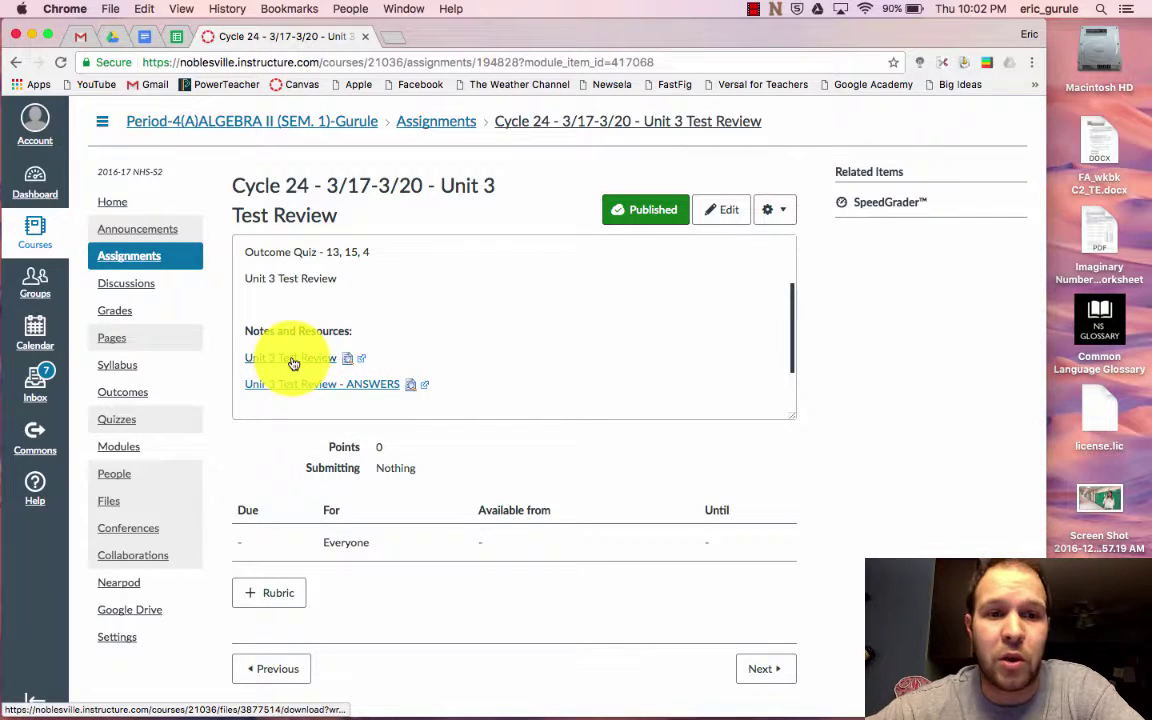
scroll(335, 315, up, 2)
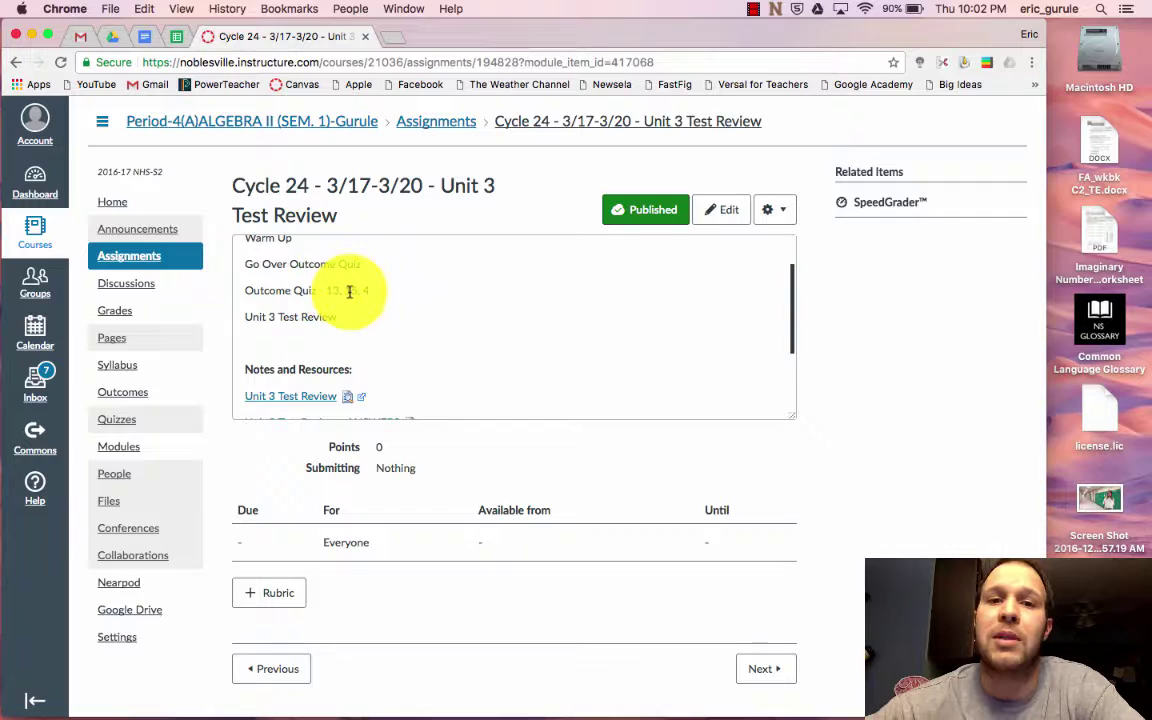
scroll(388, 300, down, 4)
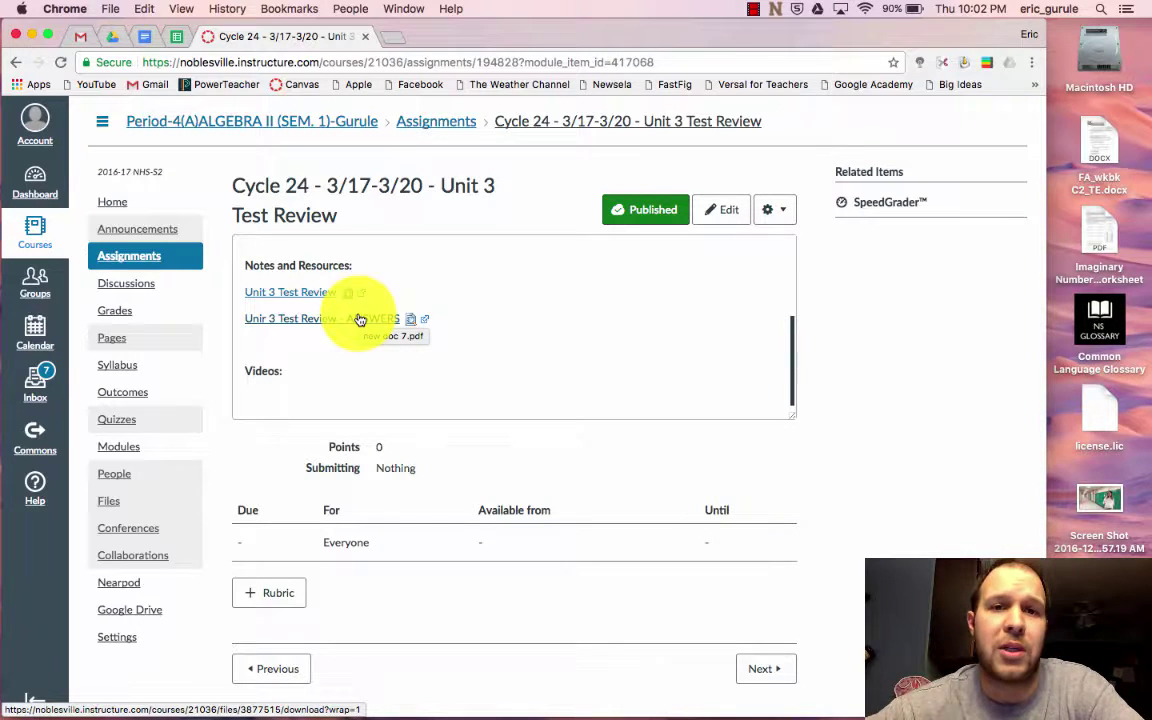
scroll(487, 334, up, 2)
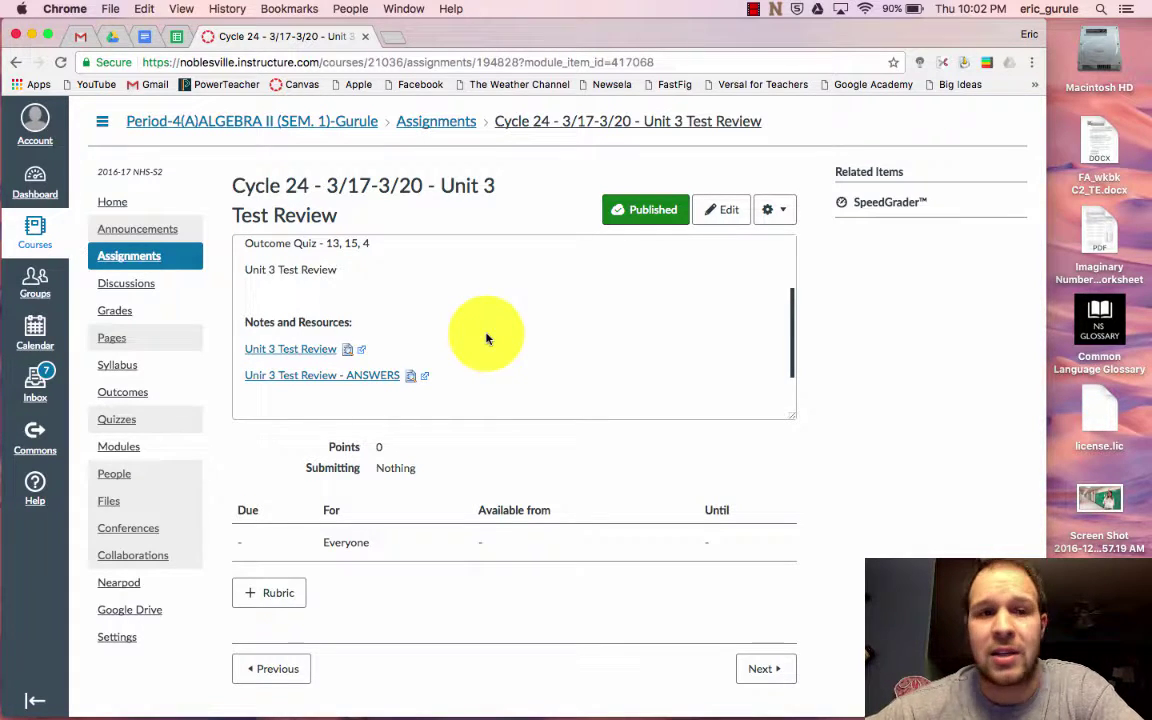
scroll(332, 307, up, 1)
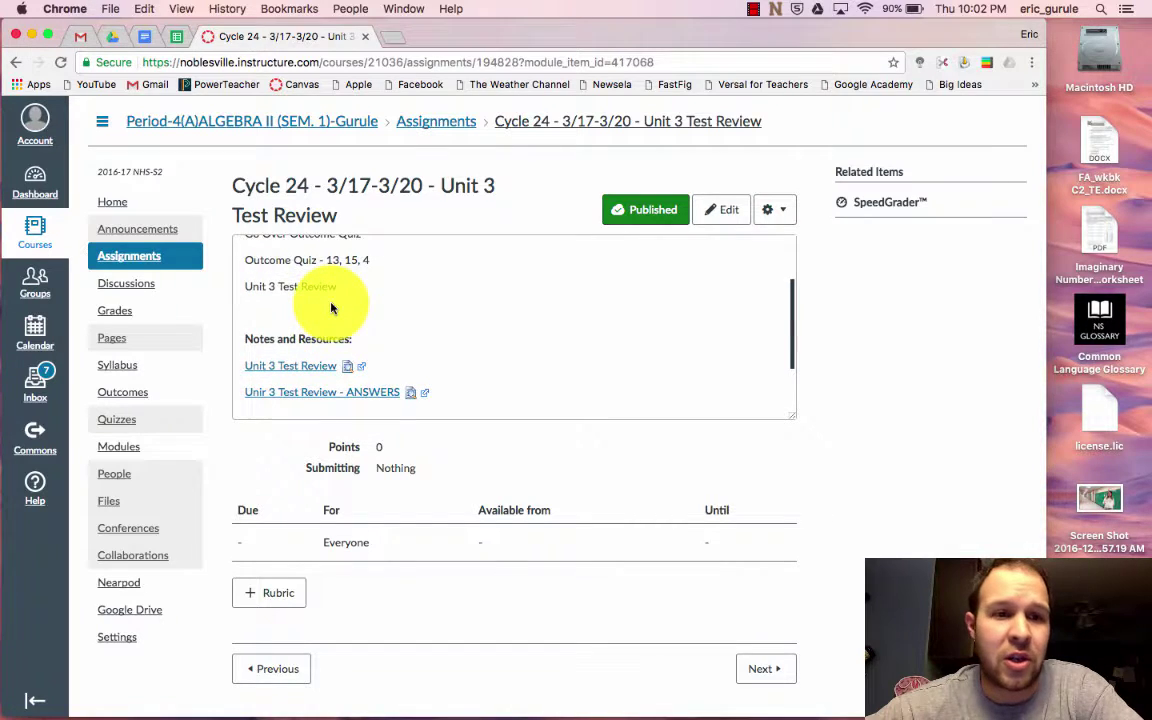
scroll(332, 308, up, 2)
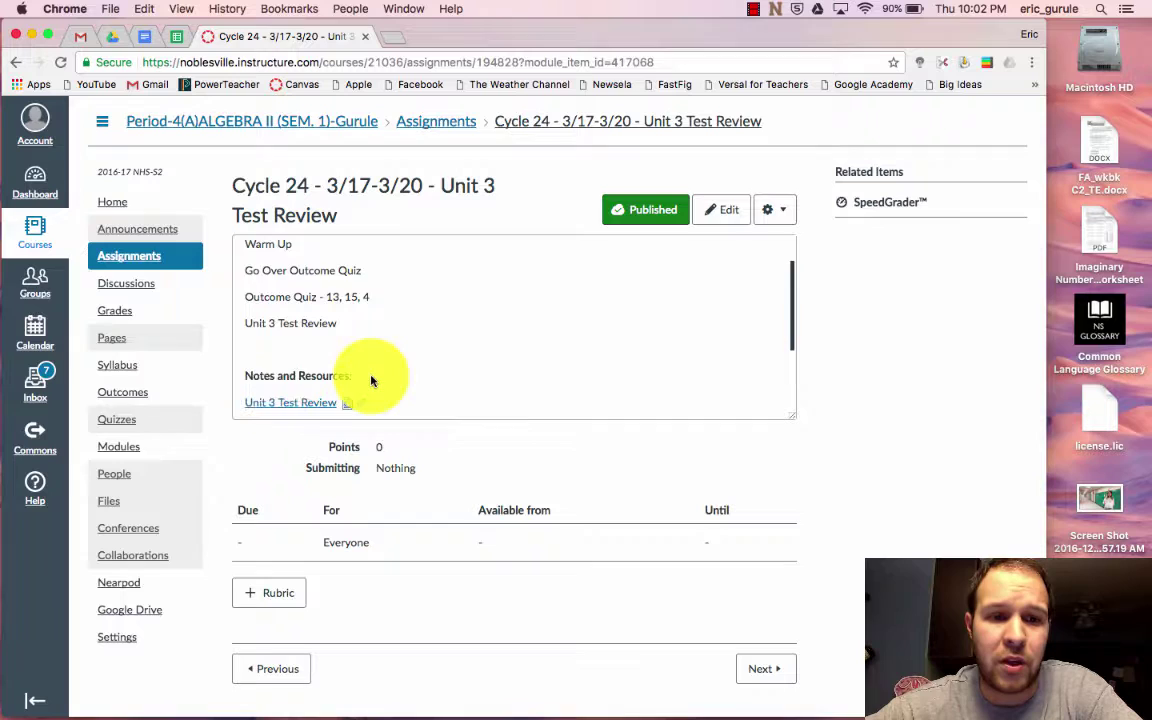
scroll(371, 381, down, 2)
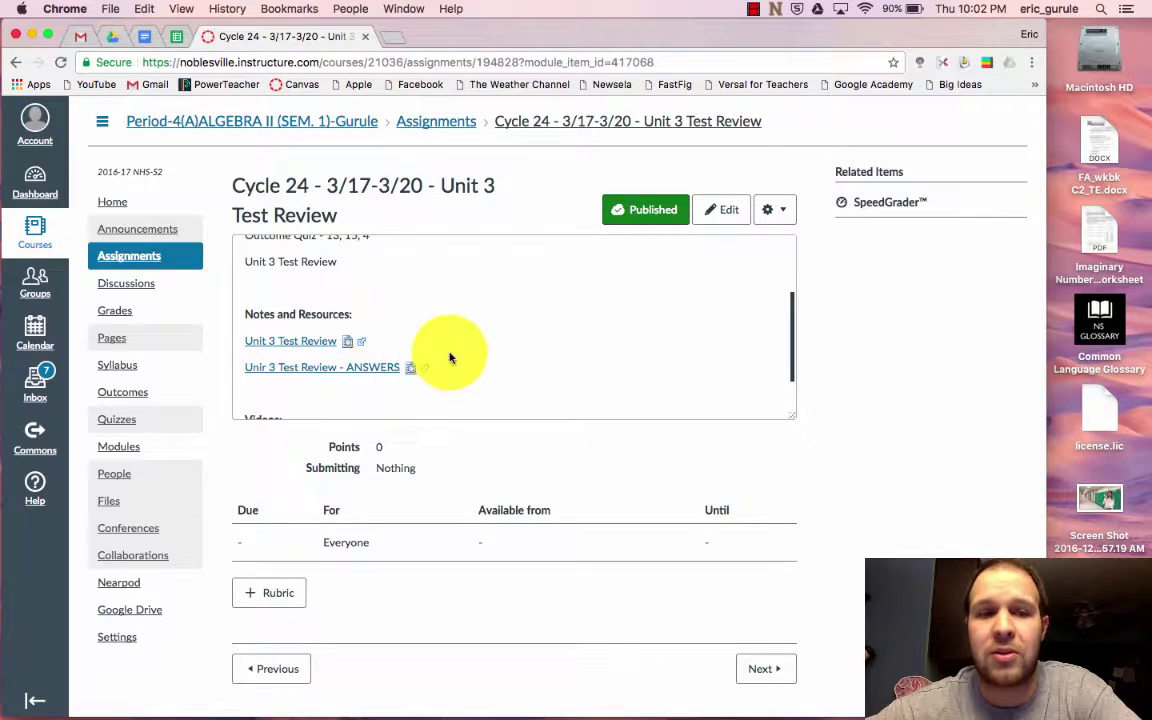
scroll(476, 340, up, 2)
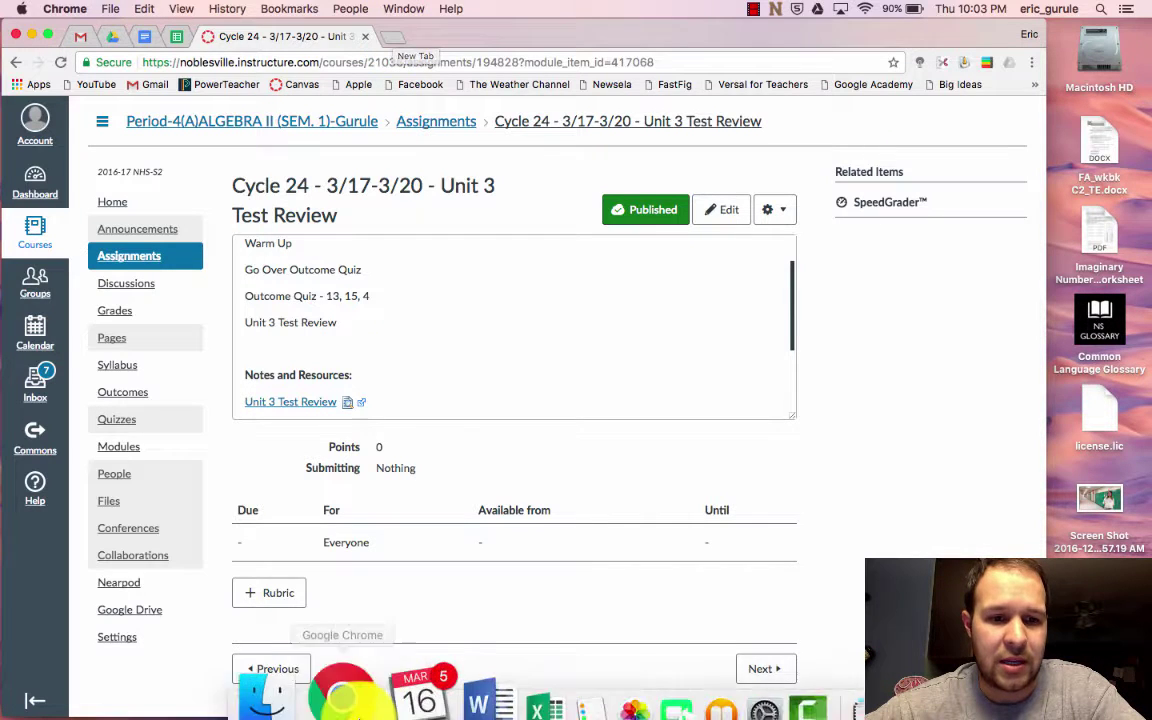
- In Finder, browse Documents > Algebra 2 > Semester 1 > Unit 3 > Review & Tests and select Unit 3 Test Review 2016.pdf
click(298, 675)
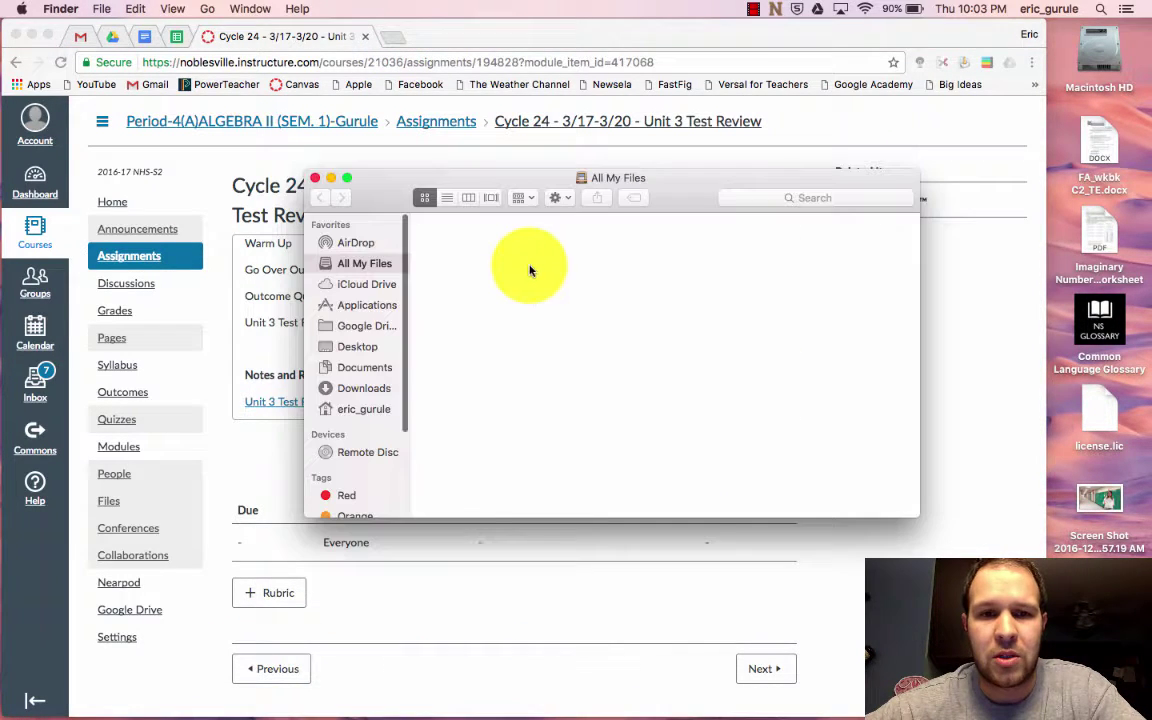
click(378, 366)
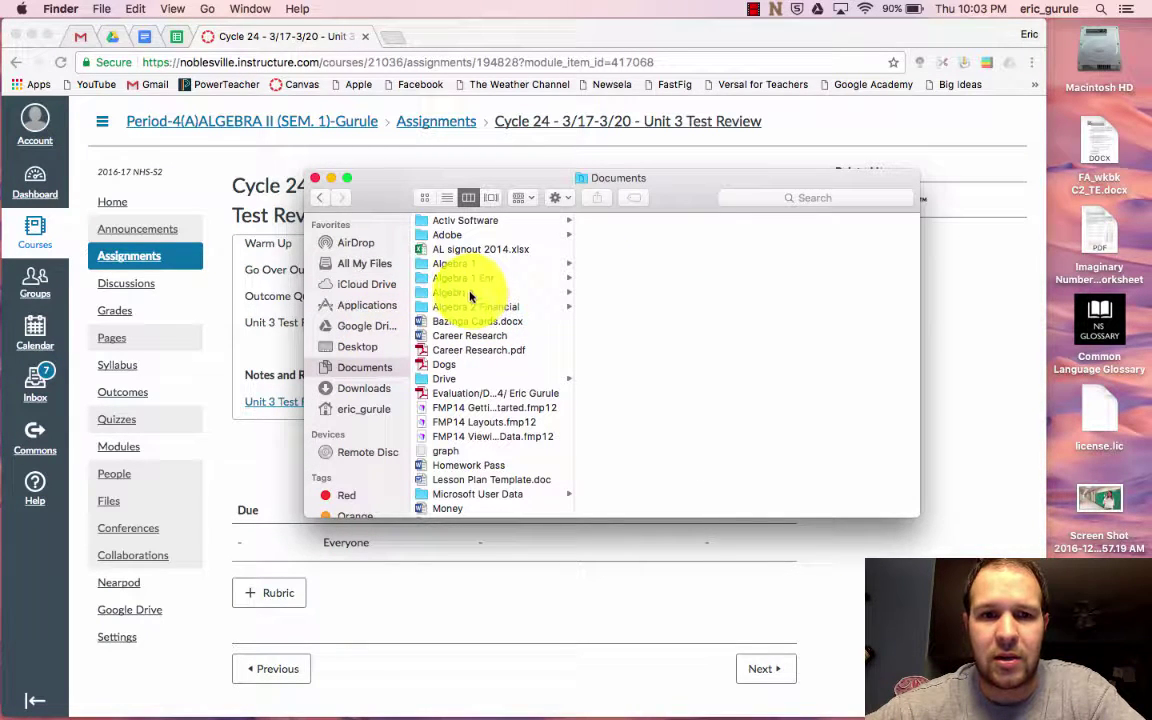
click(474, 292)
click(650, 251)
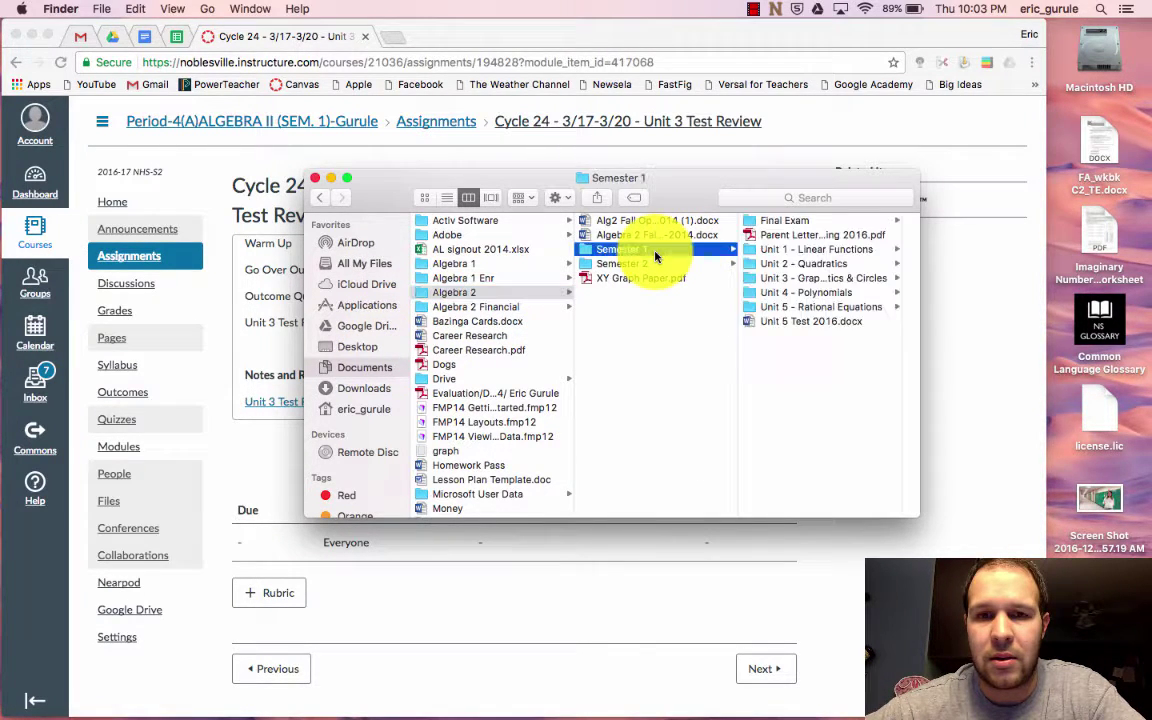
click(818, 280)
click(818, 279)
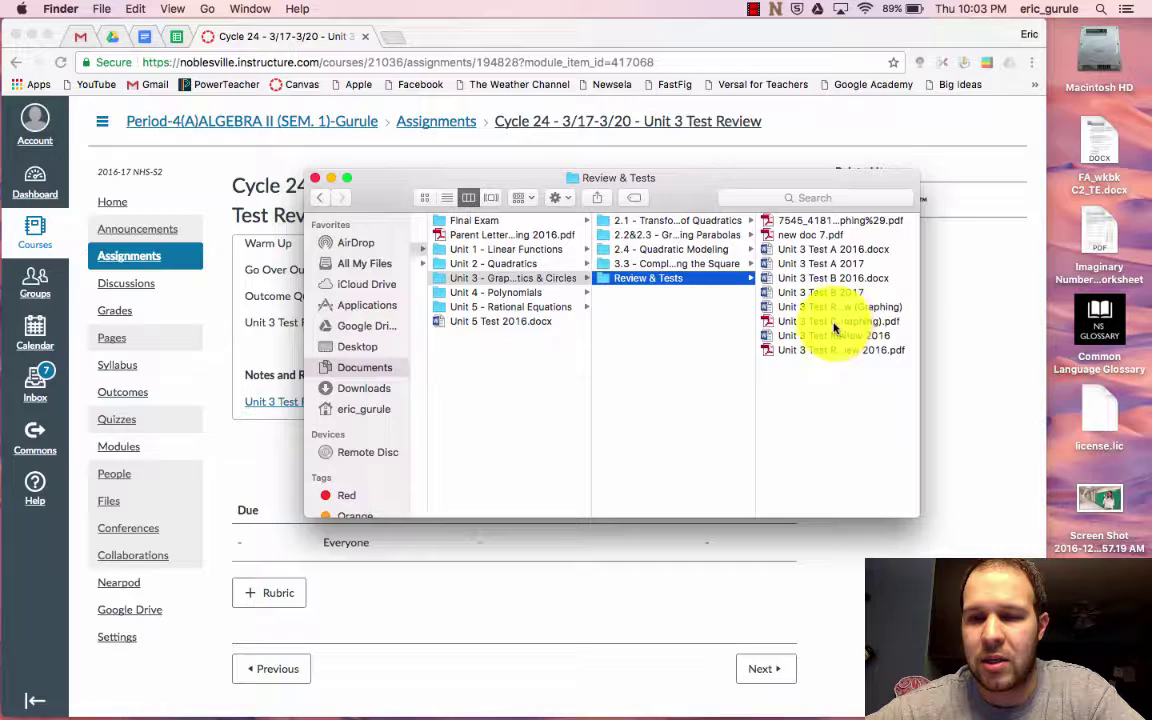
click(834, 322)
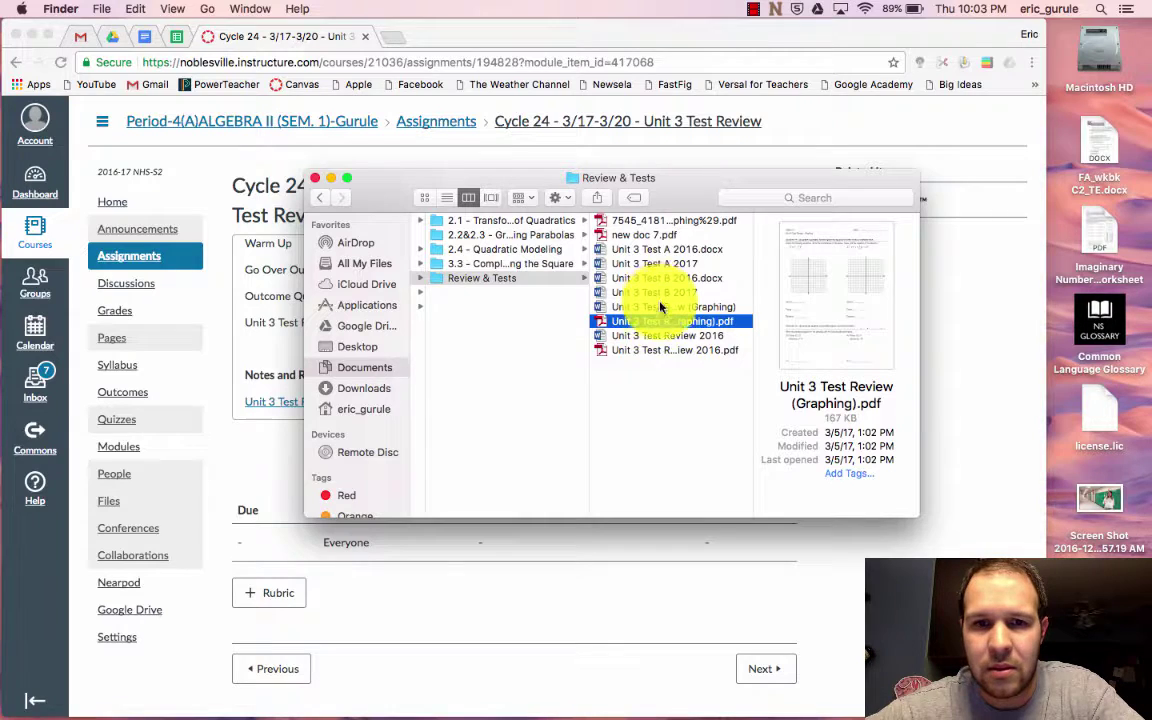
click(660, 350)
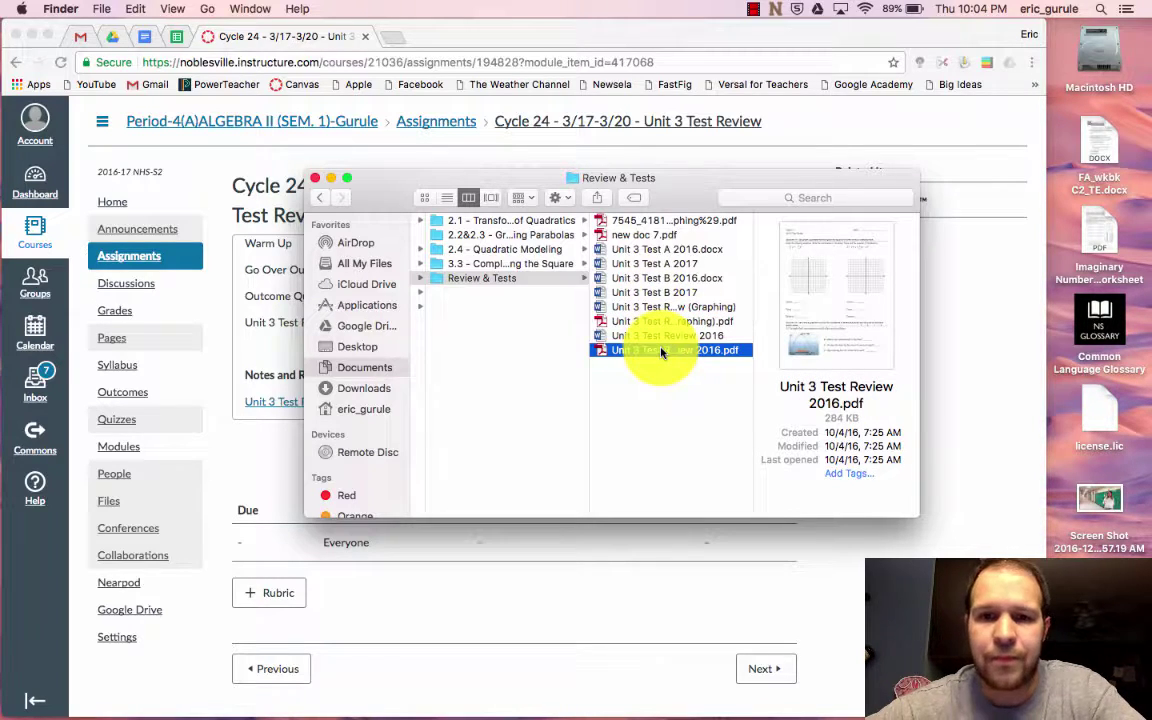
- Quick Look Unit 3 Test Review 2016.pdf and scroll through its circle and linear-nonlinear system problems
key(space)
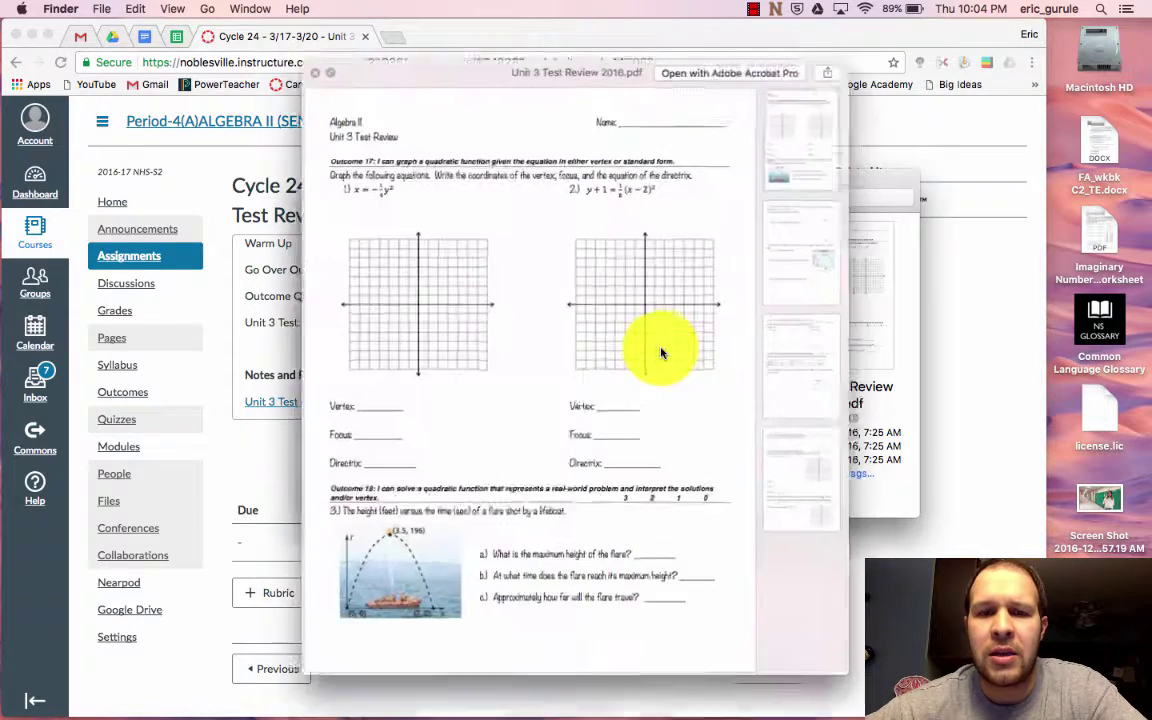
scroll(585, 330, down, 10)
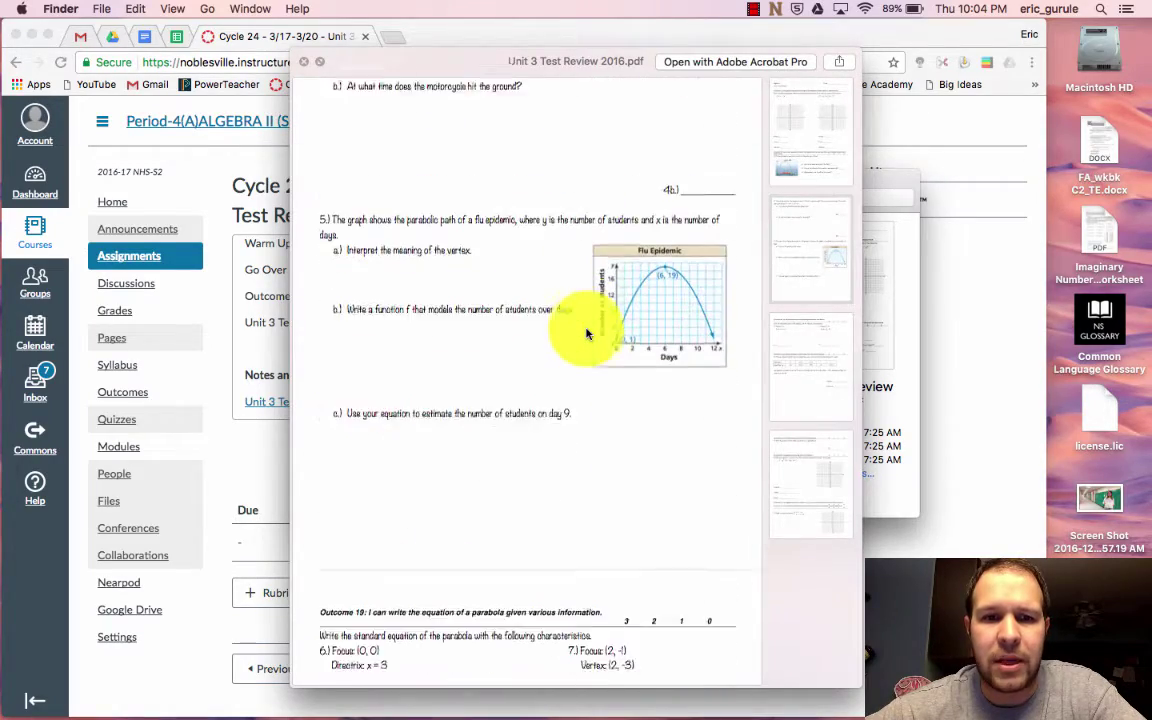
scroll(585, 333, down, 5)
scroll(585, 333, up, 6)
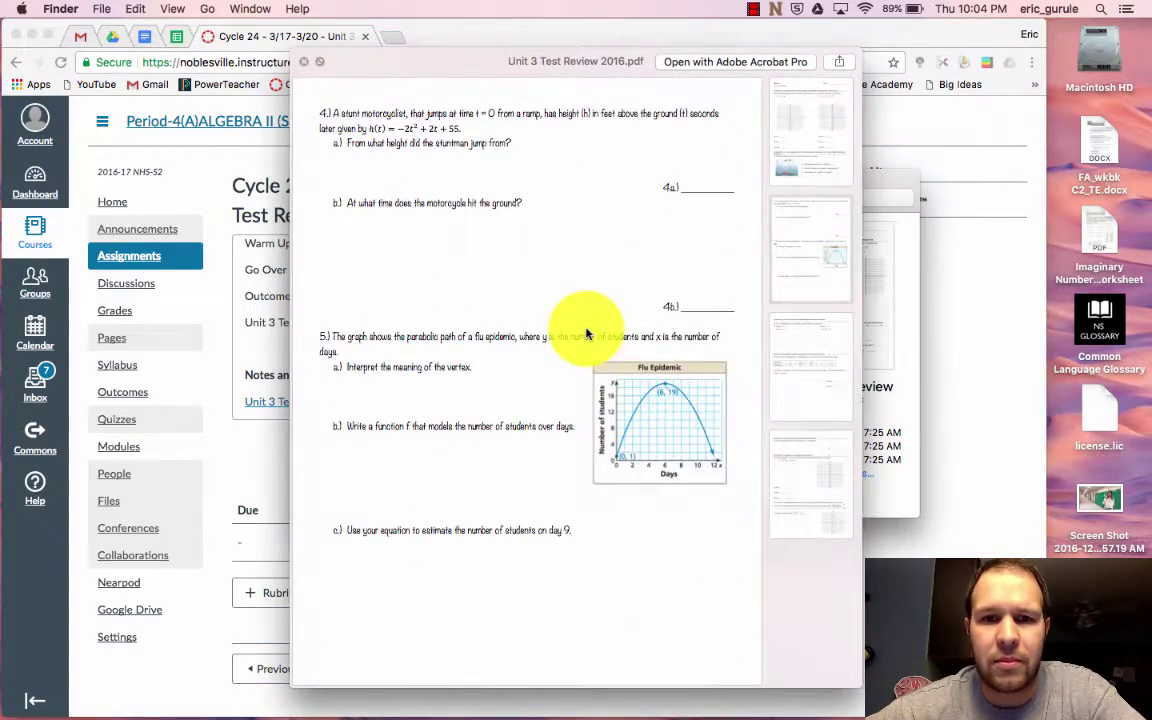
scroll(587, 334, up, 5)
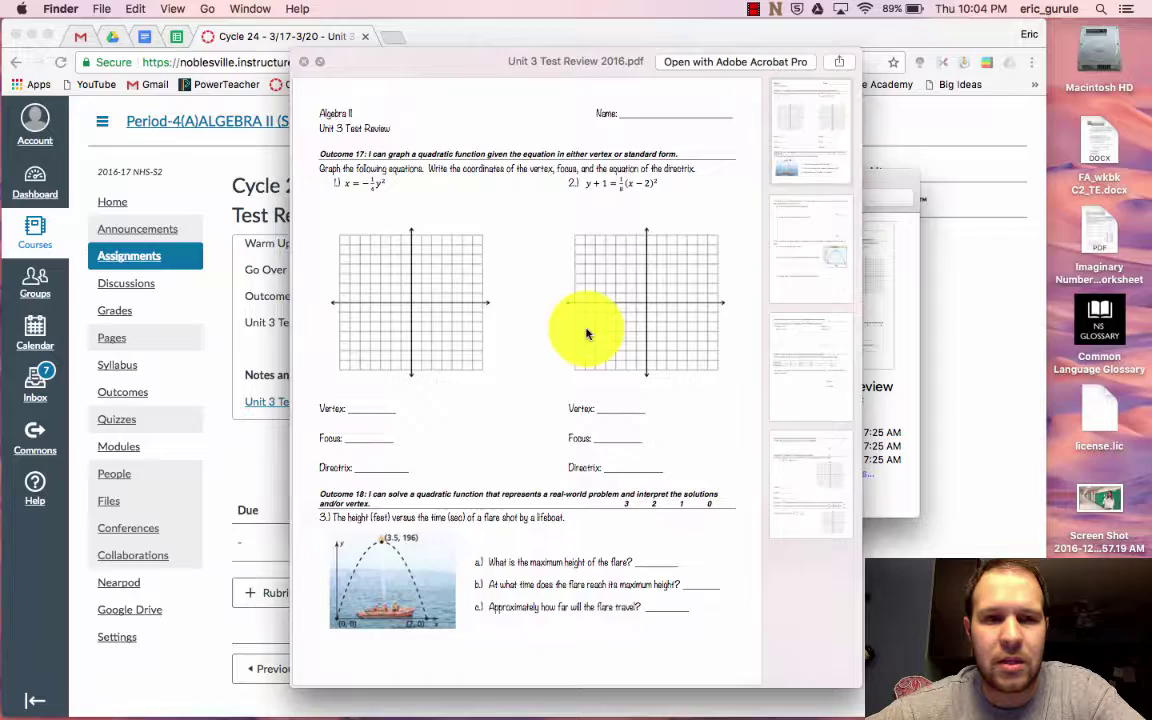
scroll(587, 334, down, 15)
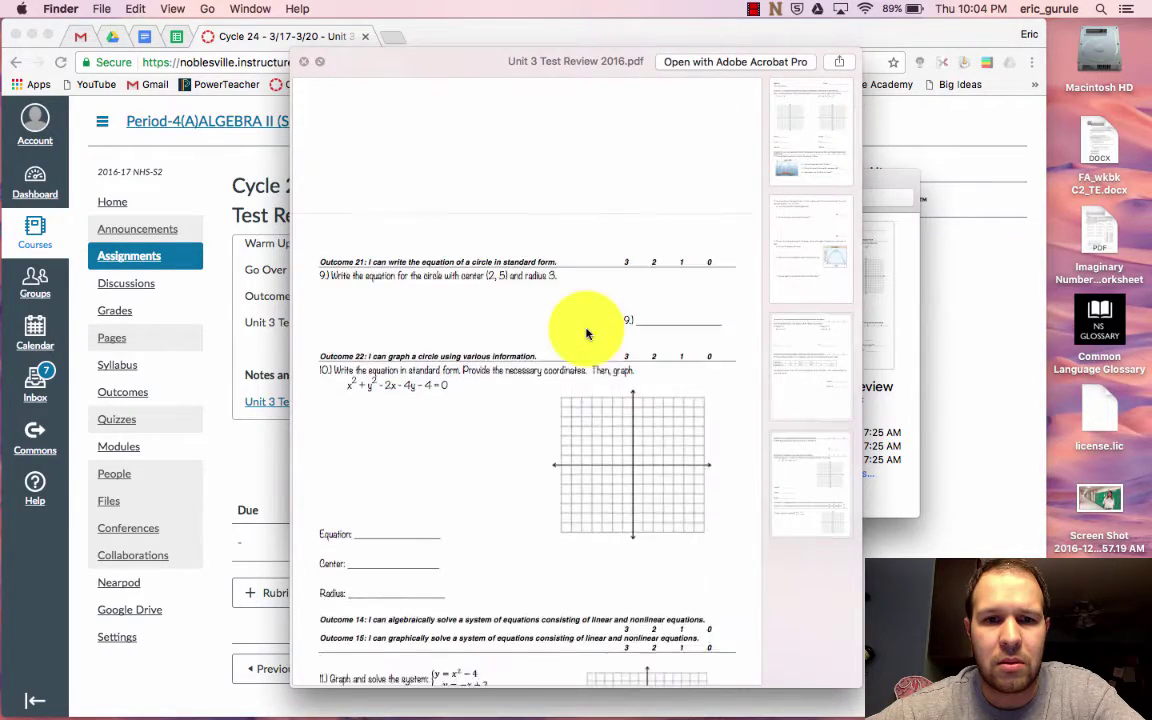
scroll(587, 334, down, 3)
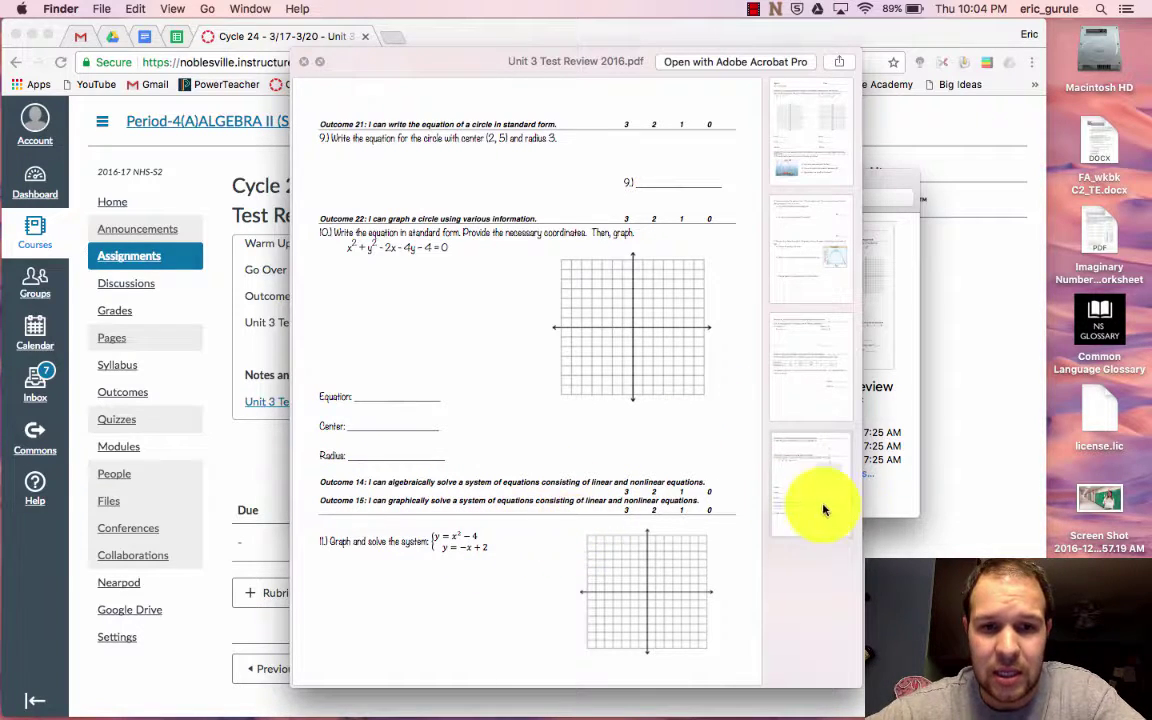
- Return to Chrome and launch the Desmos graphing calculator from desmos.com in a new tab
click(958, 472)
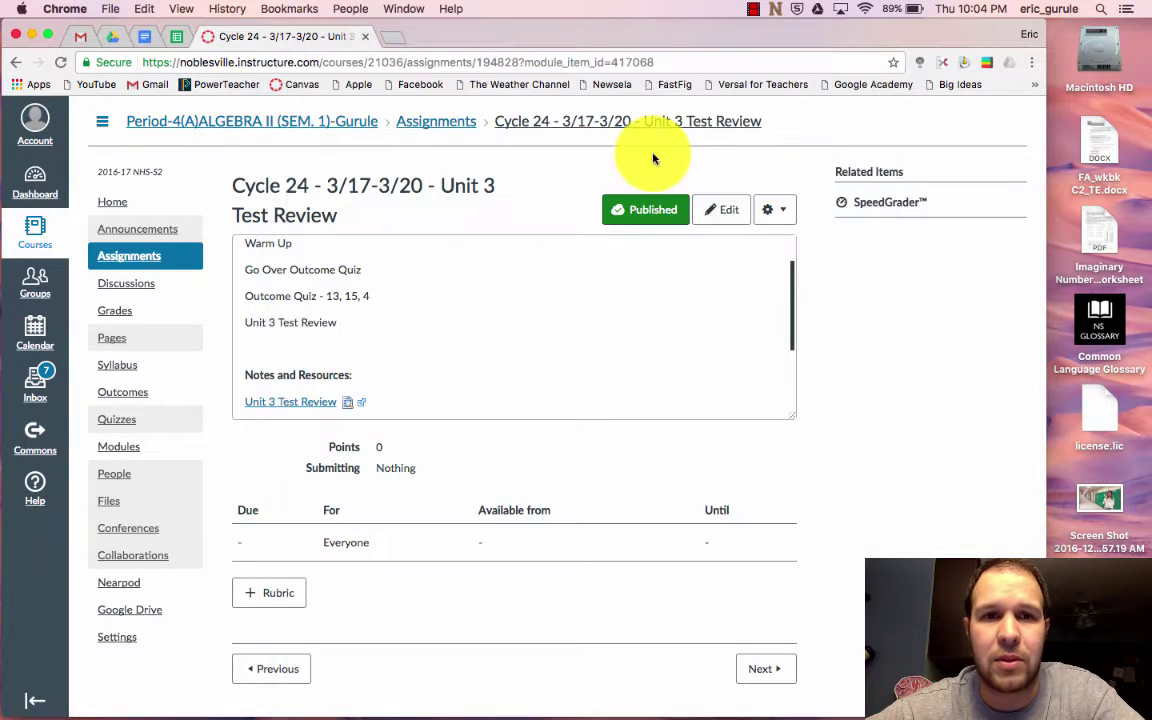
click(393, 37)
text(desm)
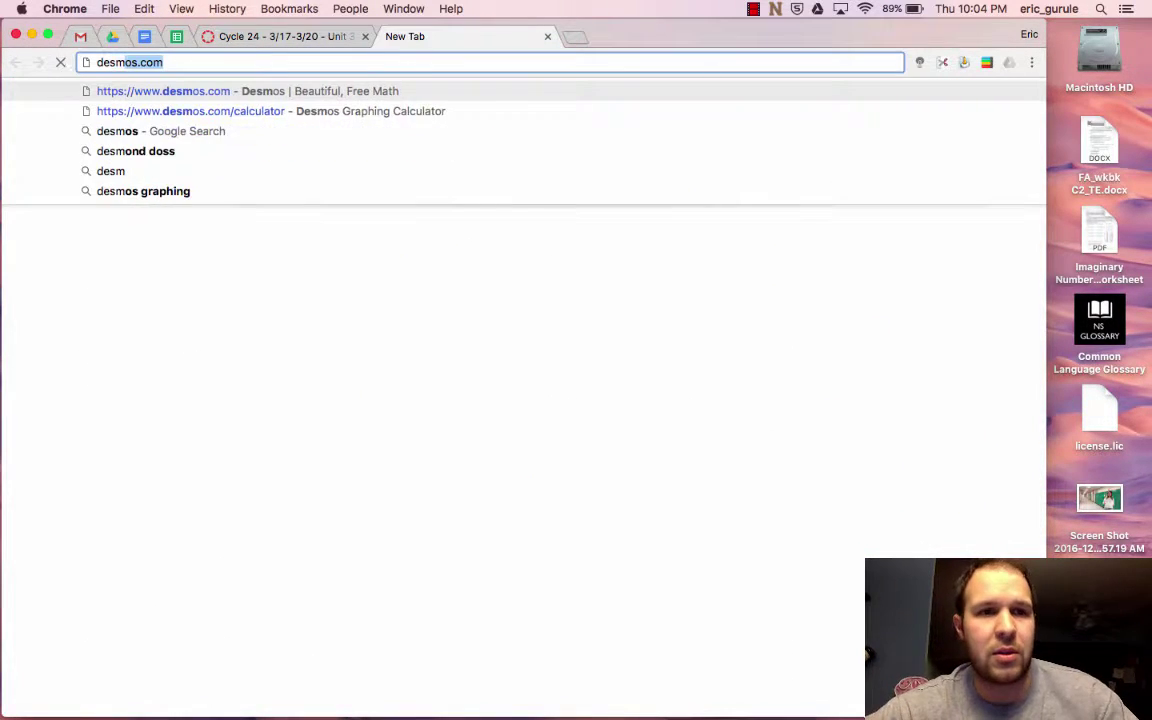
key(Return)
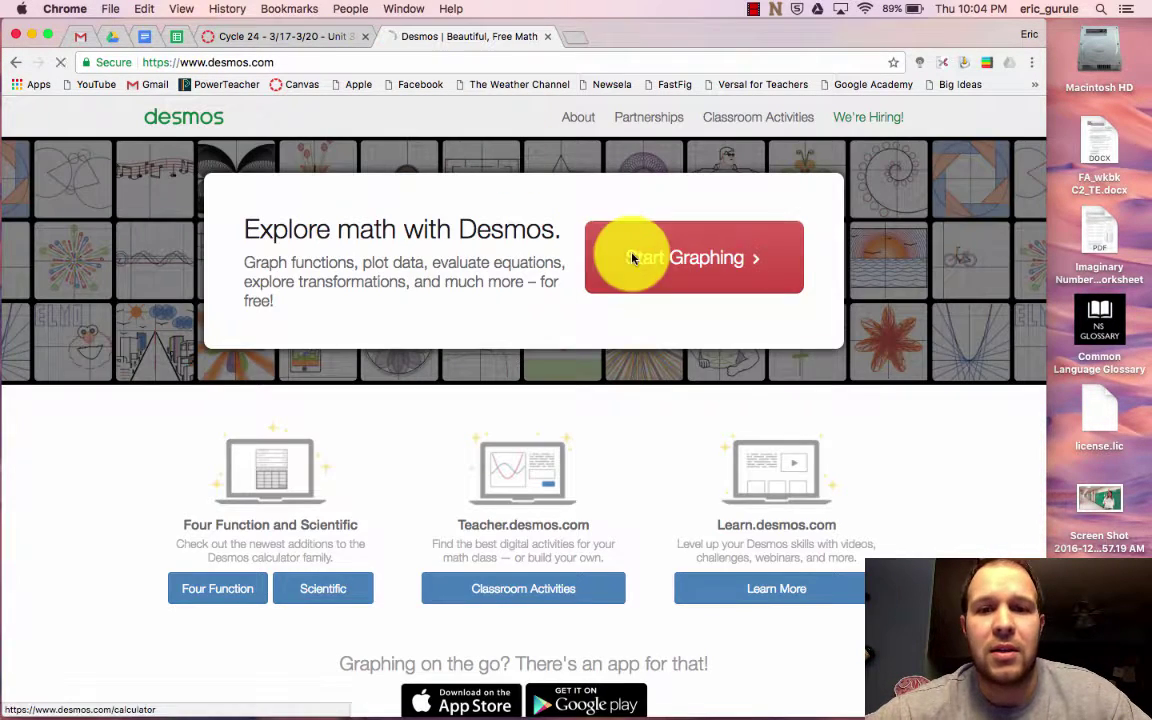
click(627, 257)
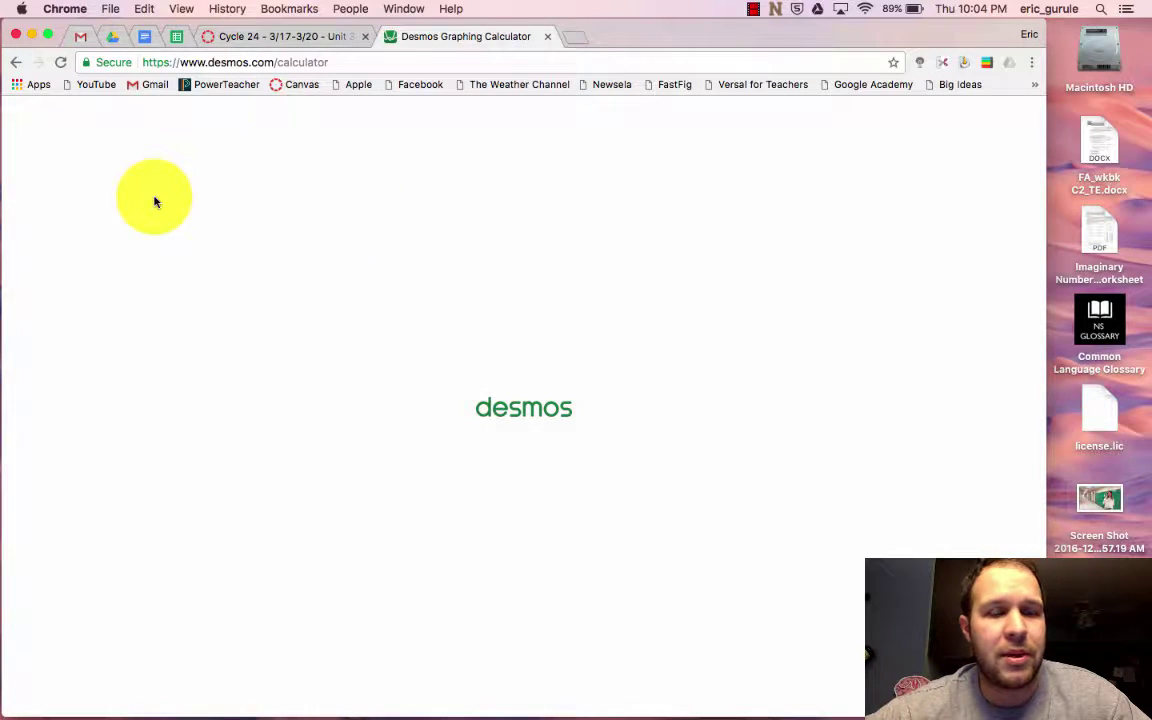
- Enter y = x^2 - 4 and y = -x + 2 as the first two Desmos expressions
click(120, 200)
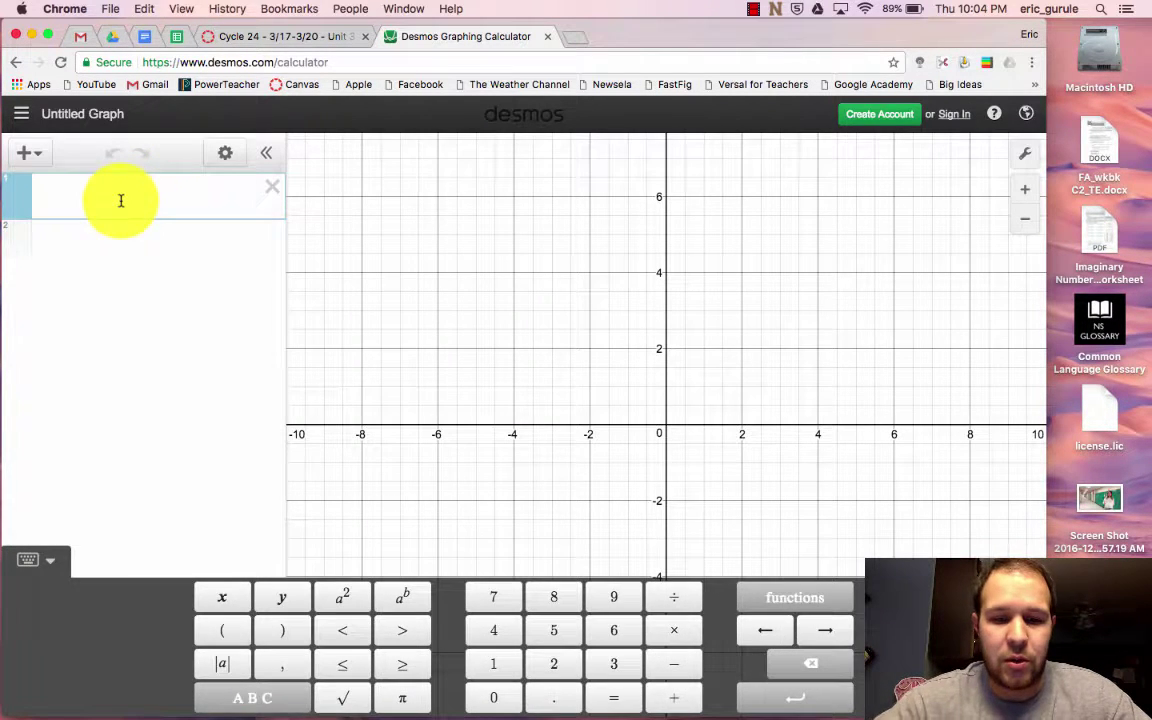
text(y=)
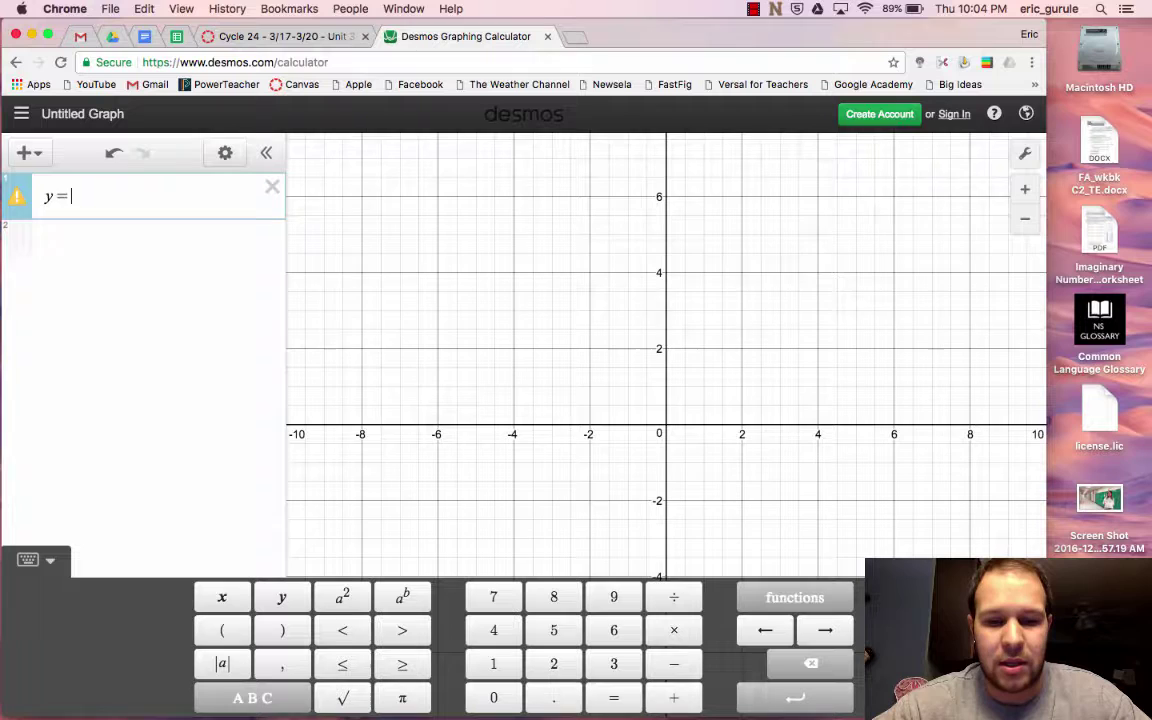
text(x^2)
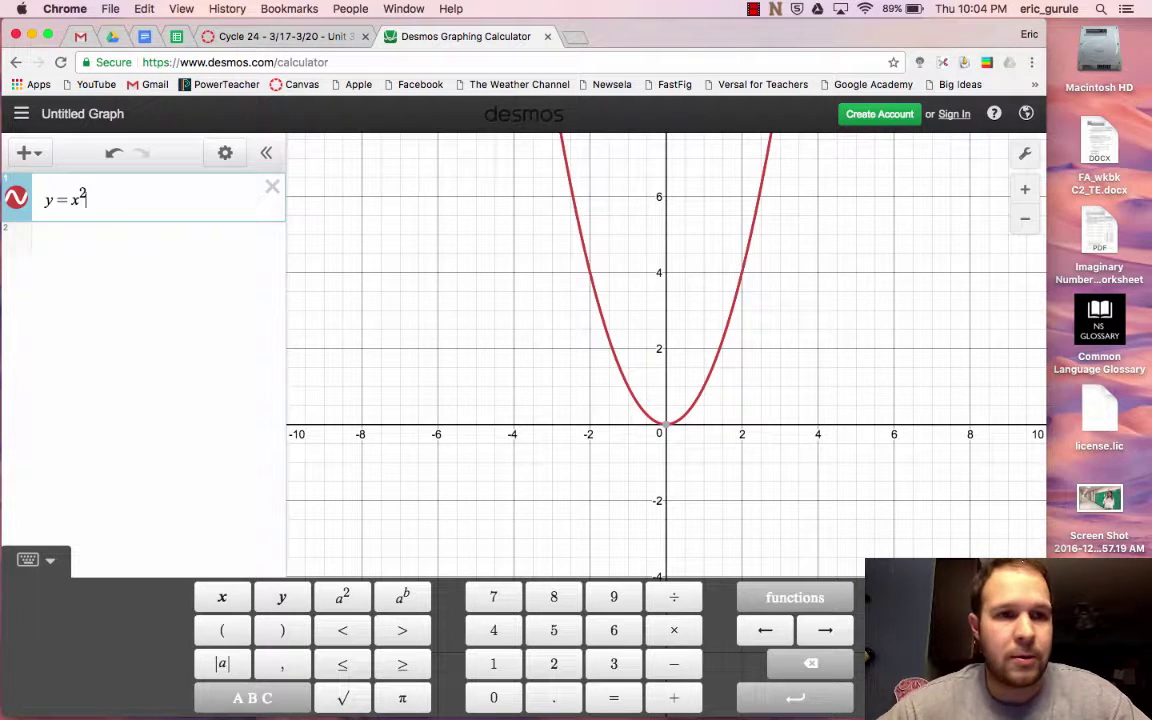
key(Right)
text(-4)
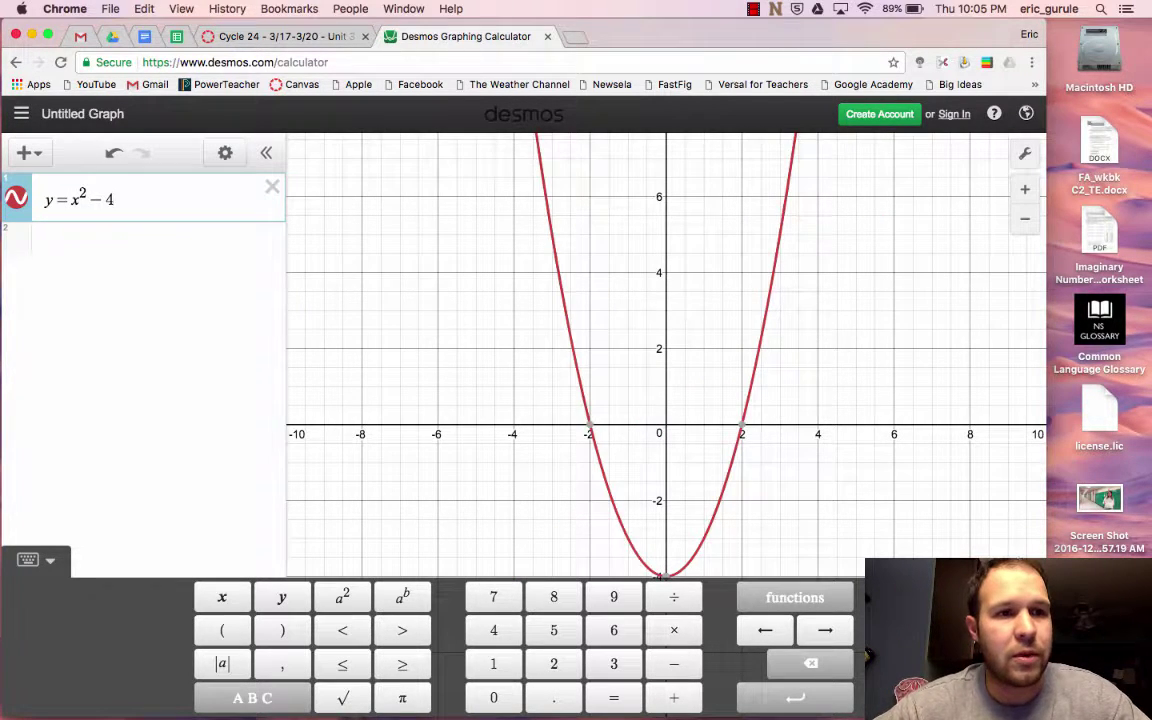
click(97, 234)
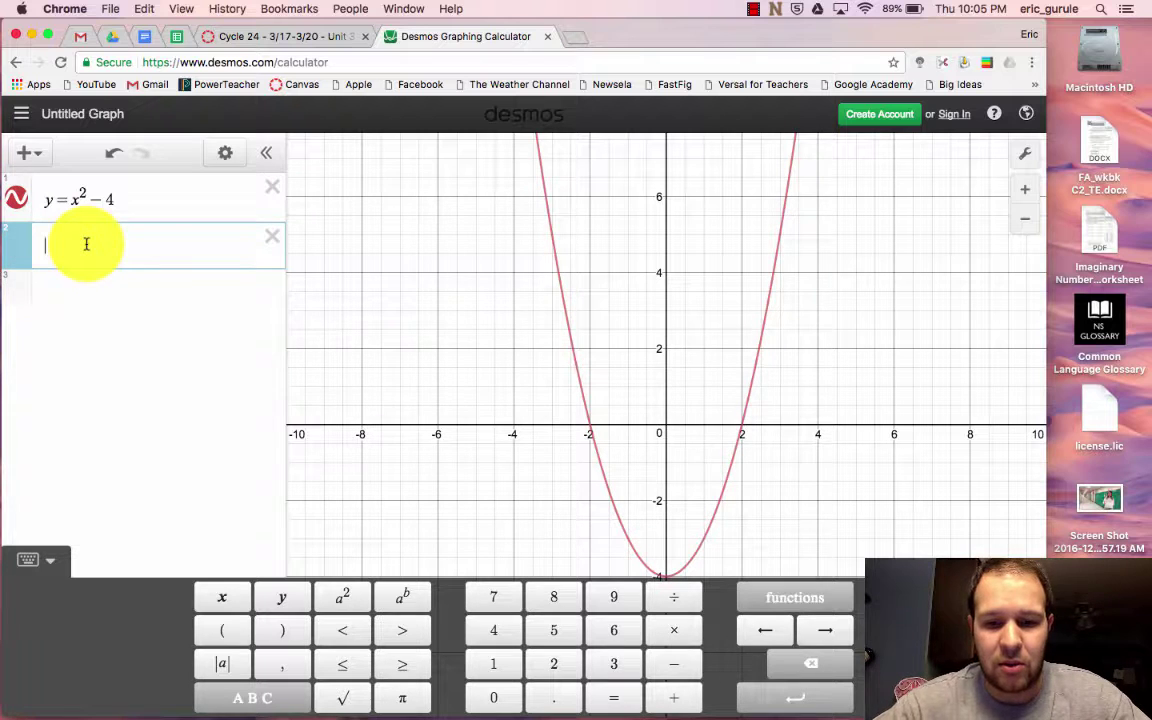
text(y)
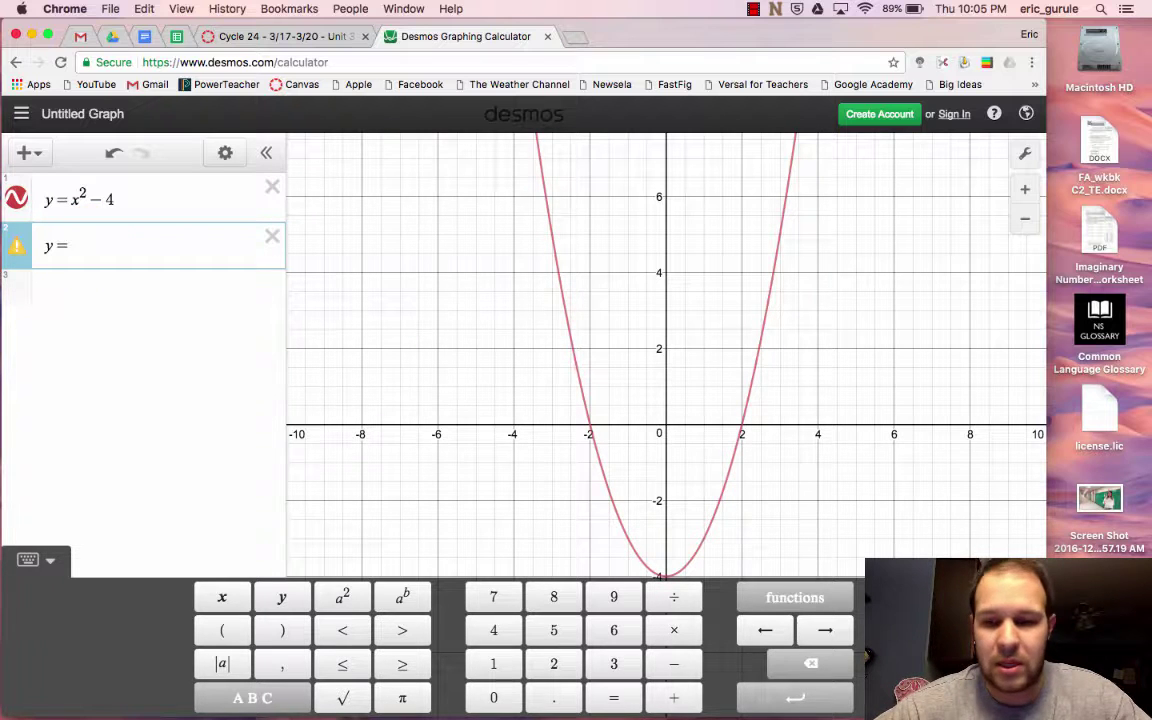
text(=-x)
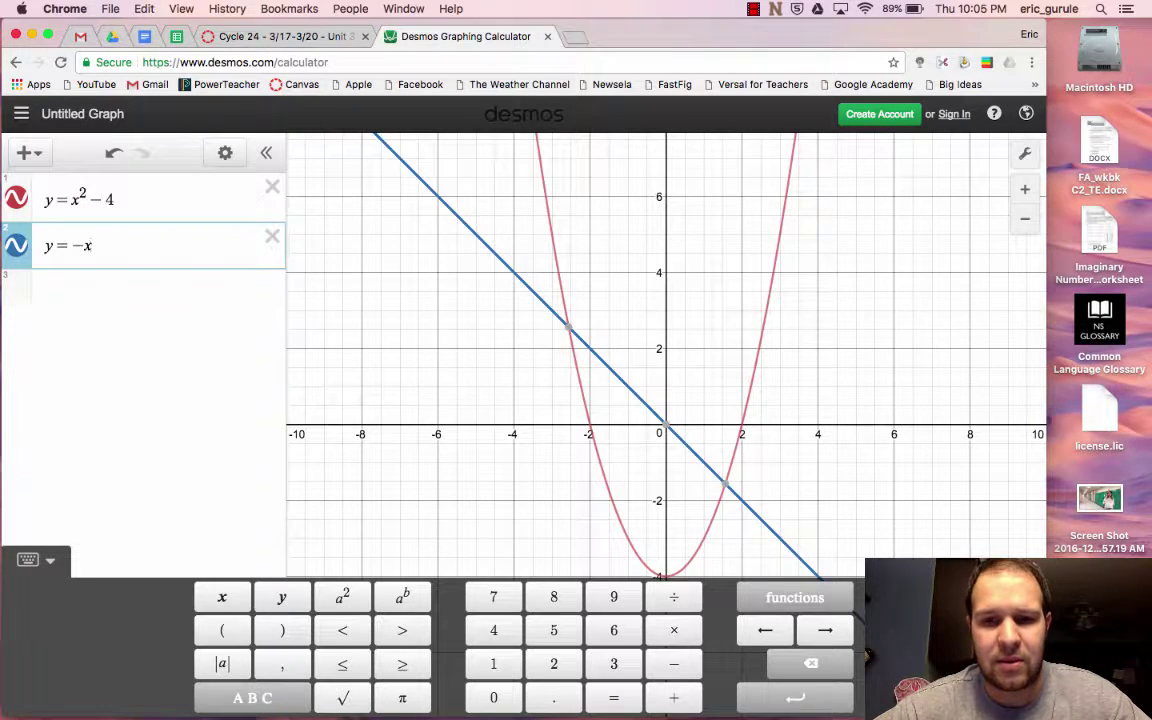
text(+2)
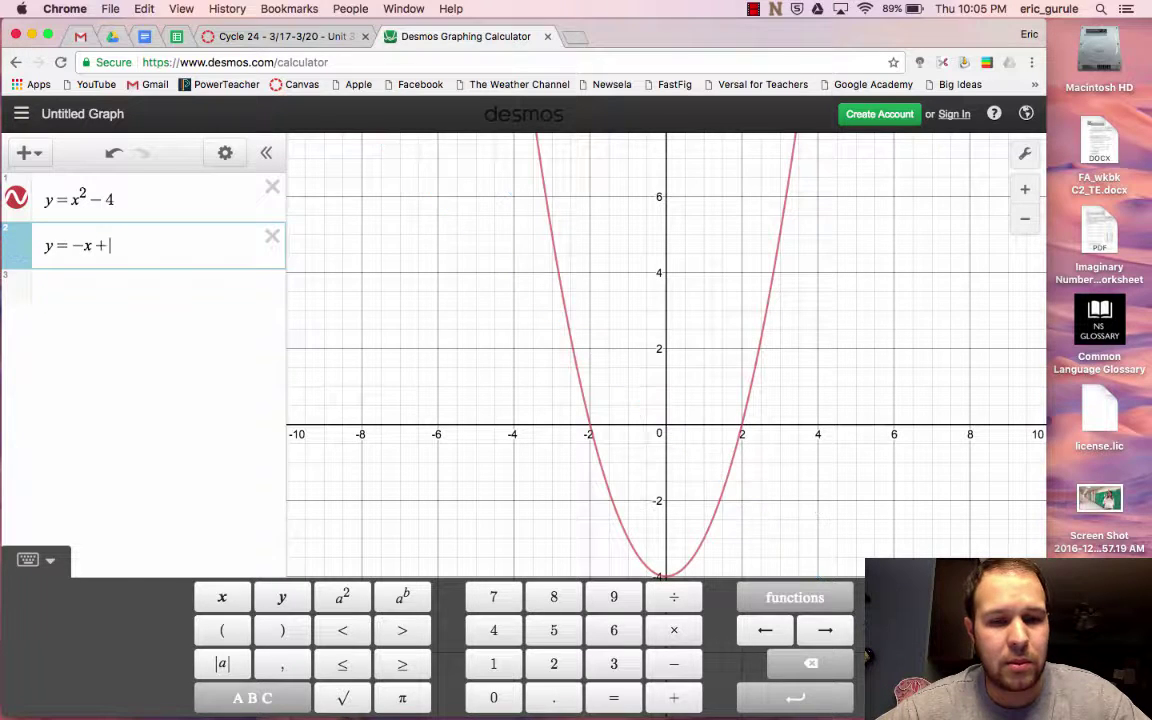
click(293, 229)
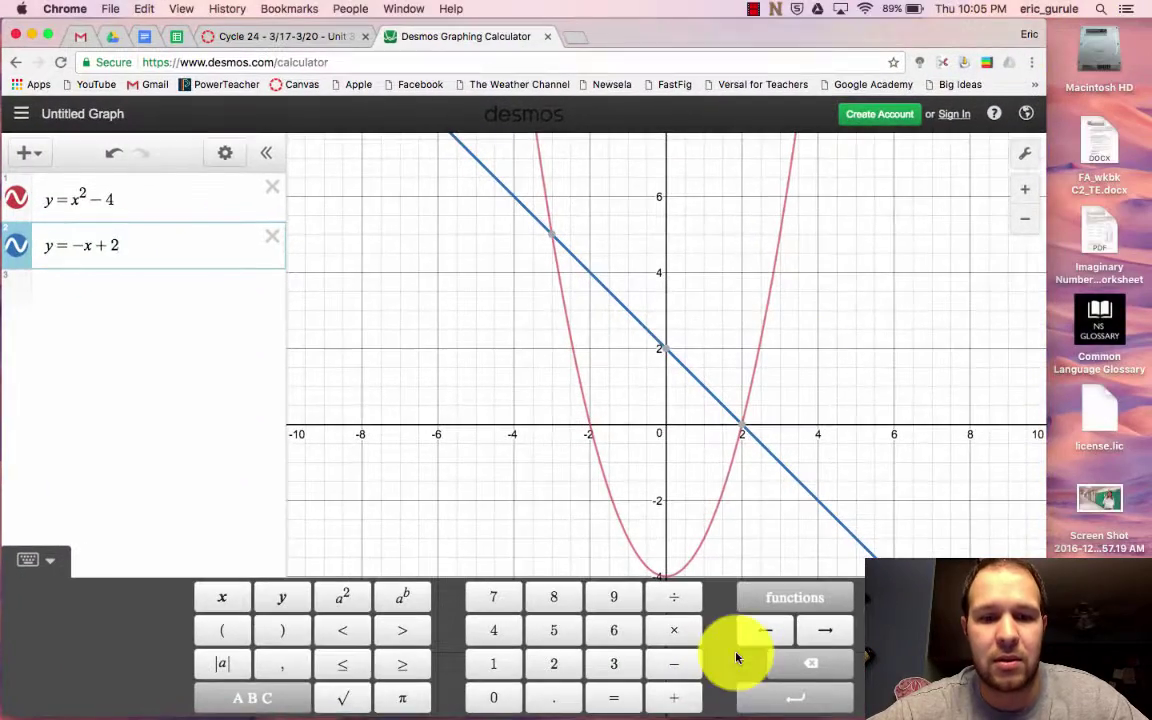
mouse_move(340, 700)
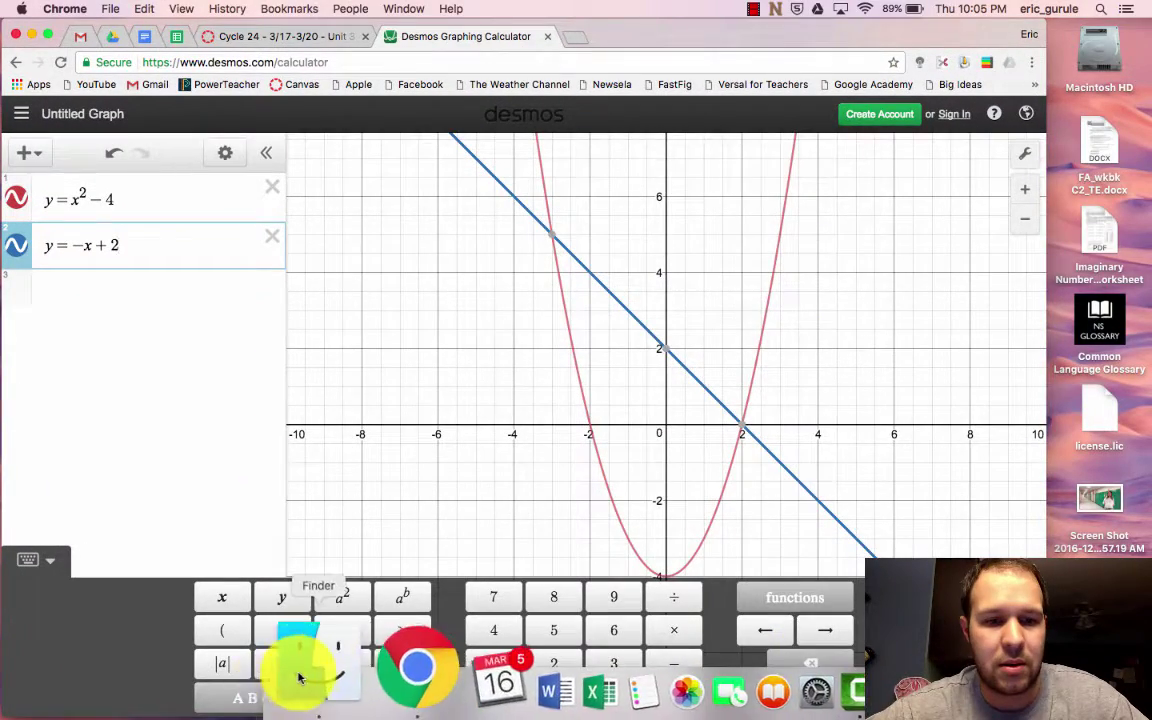
click(296, 674)
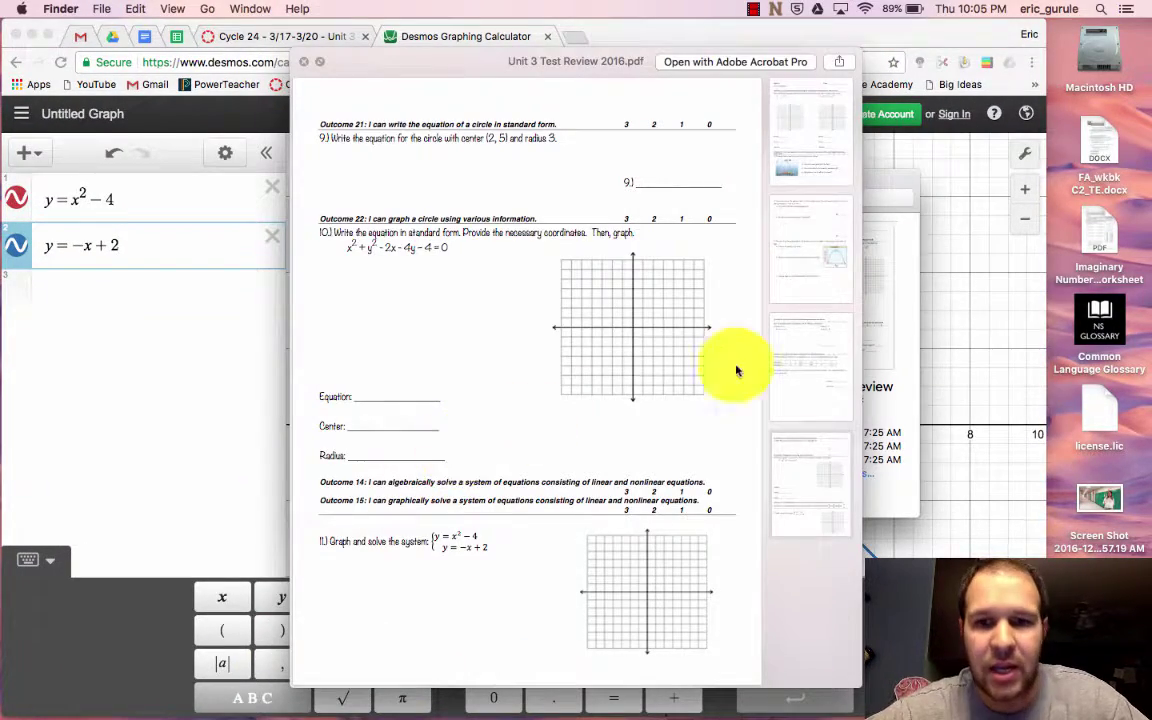
click(972, 362)
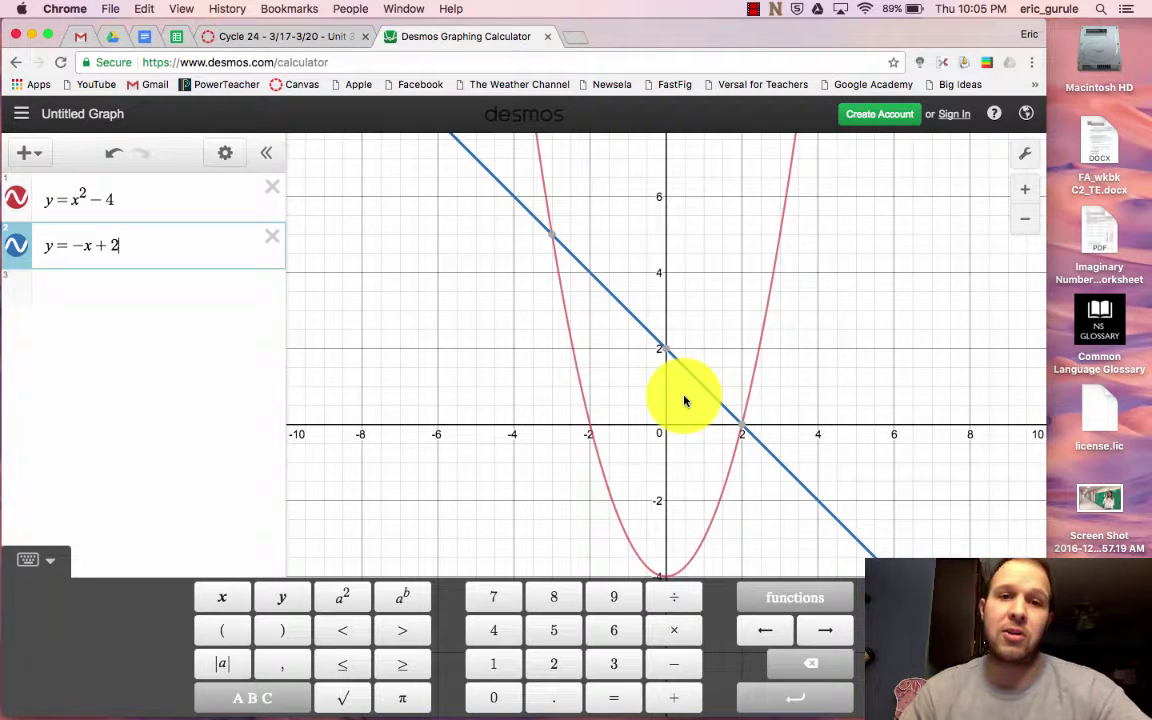
- Pin coordinate labels on the intersections at (2, 0) and (-3, 5)
click(743, 435)
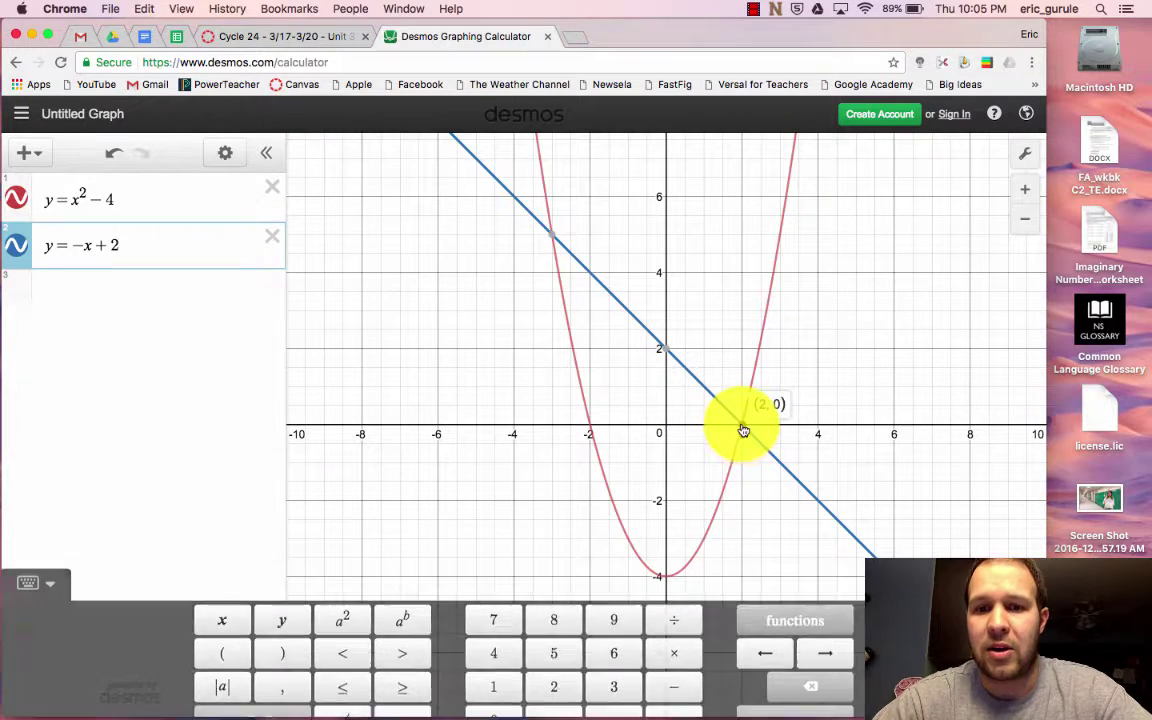
click(556, 237)
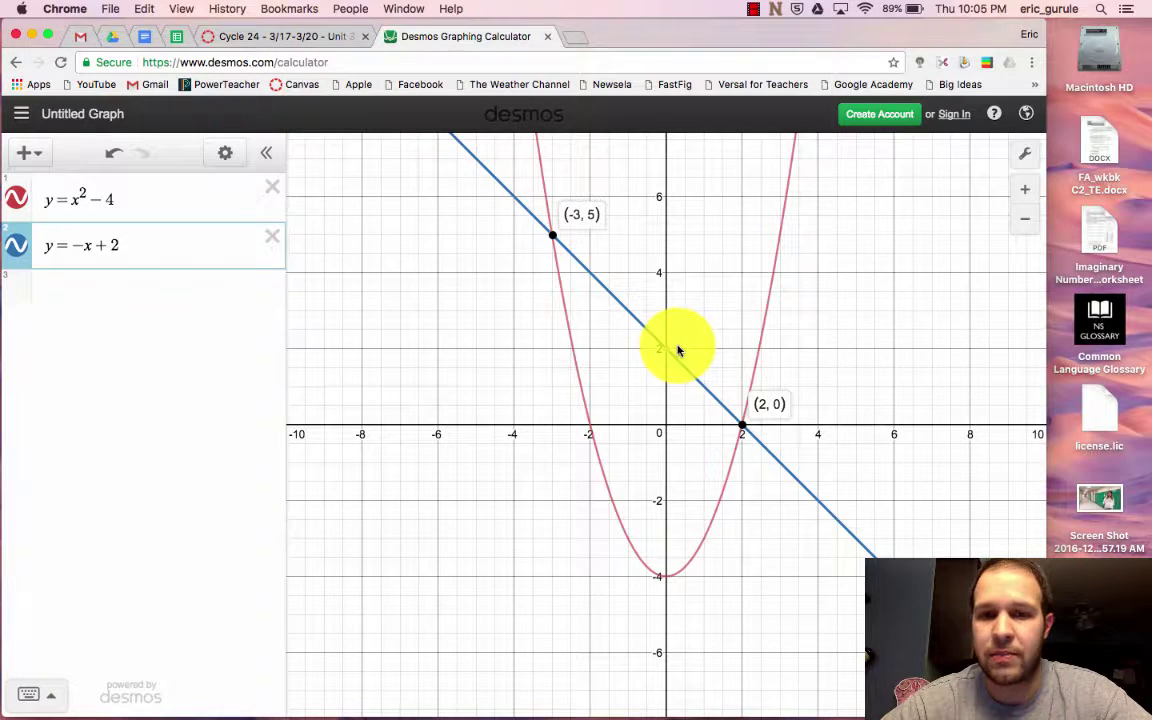
click(545, 235)
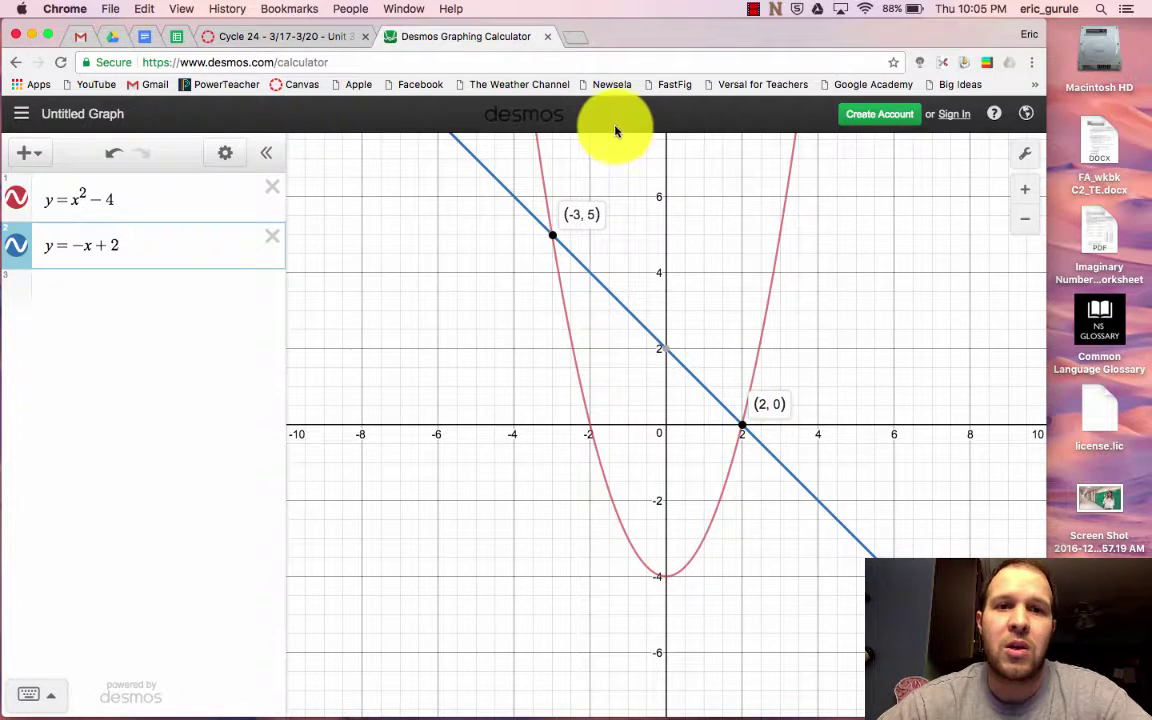
- Close the Desmos tab, confirm Leave, and scroll the Canvas assignment description back to its agenda
click(548, 38)
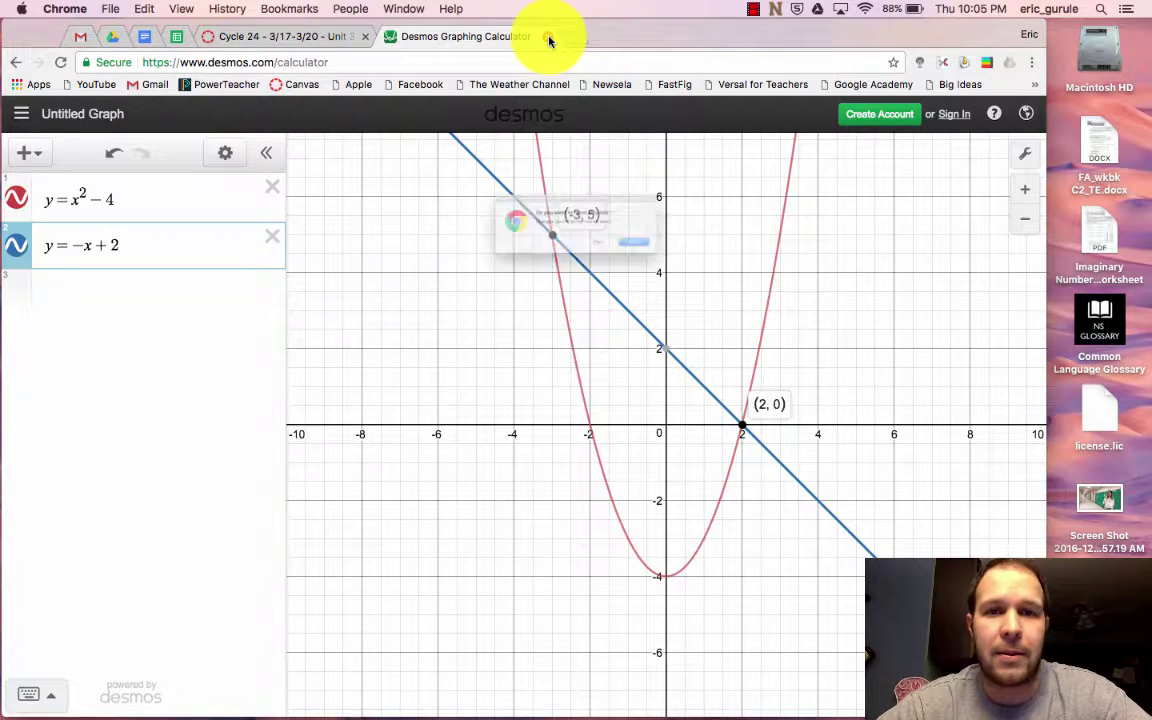
click(704, 264)
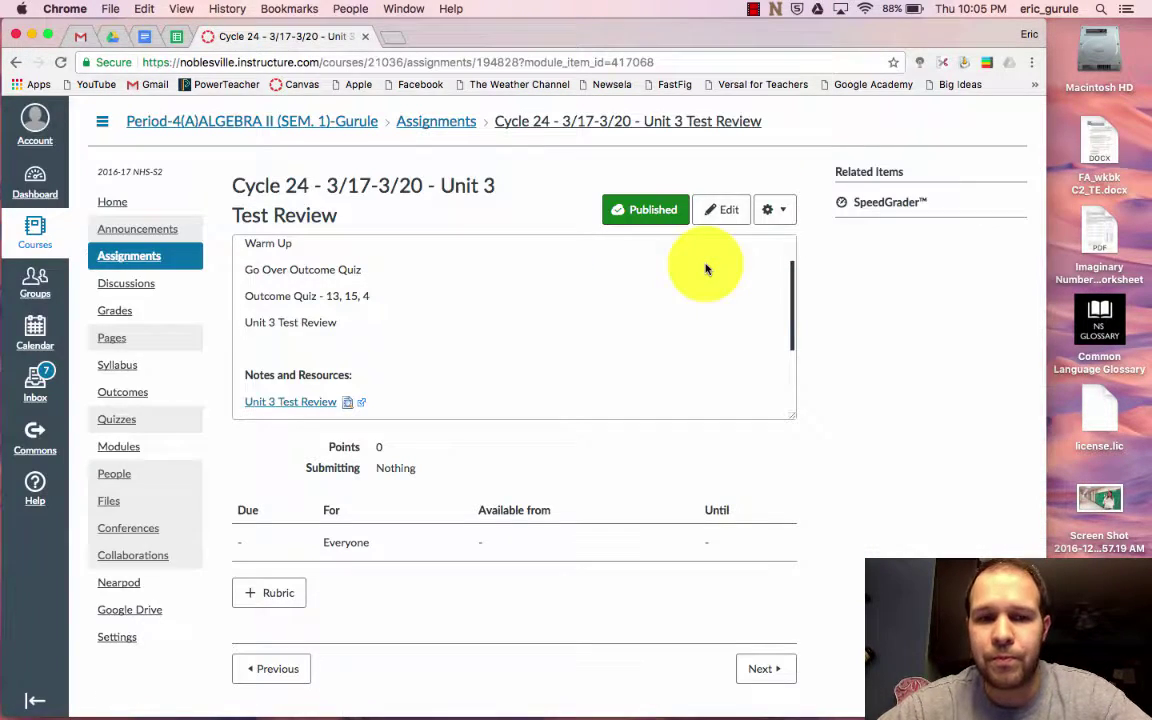
scroll(366, 282, down, 3)
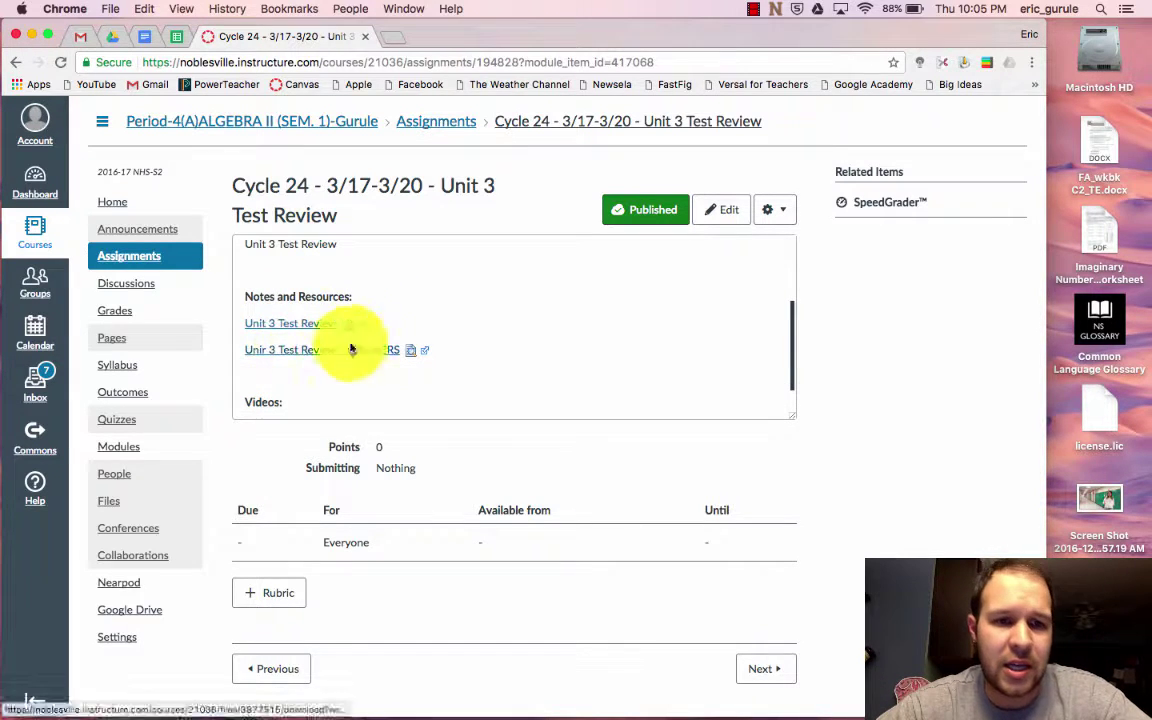
scroll(404, 352, up, 2)
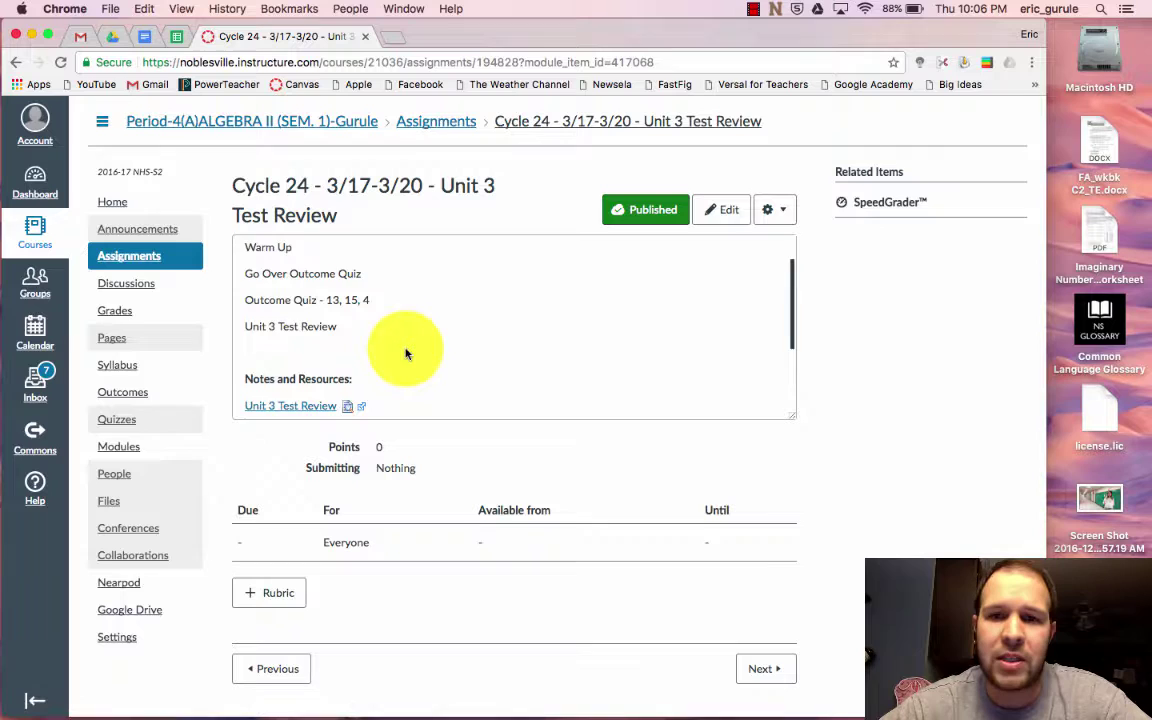
scroll(406, 352, up, 1)
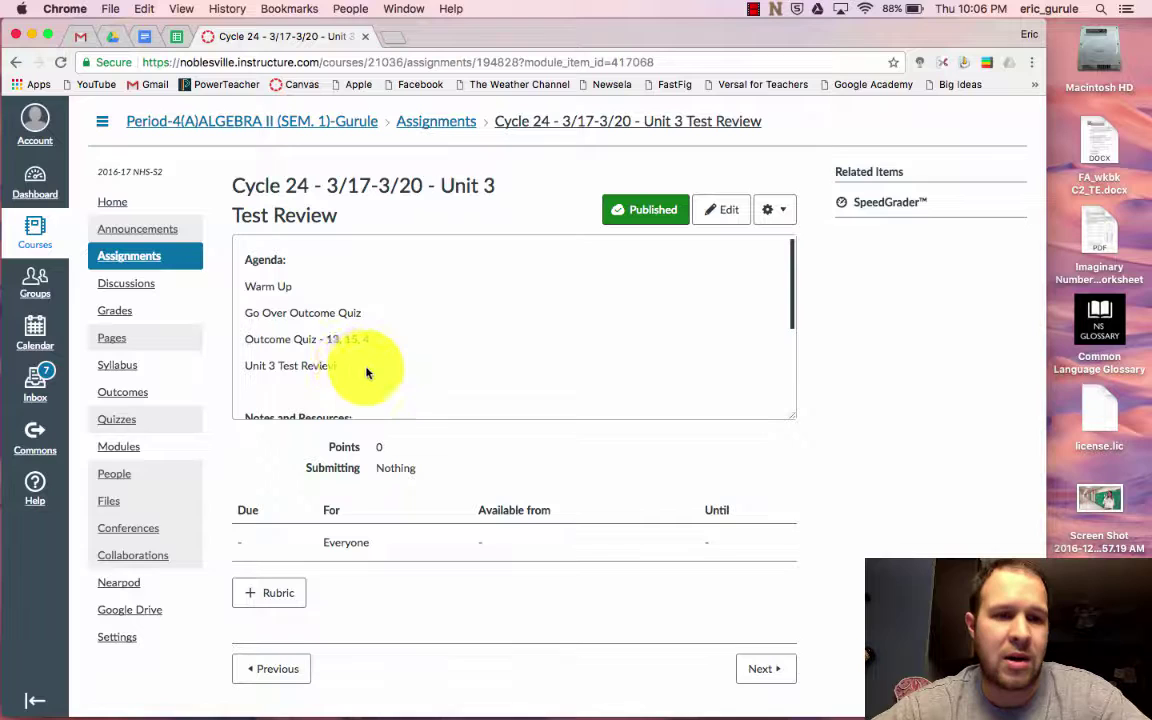
mouse_move(558, 706)
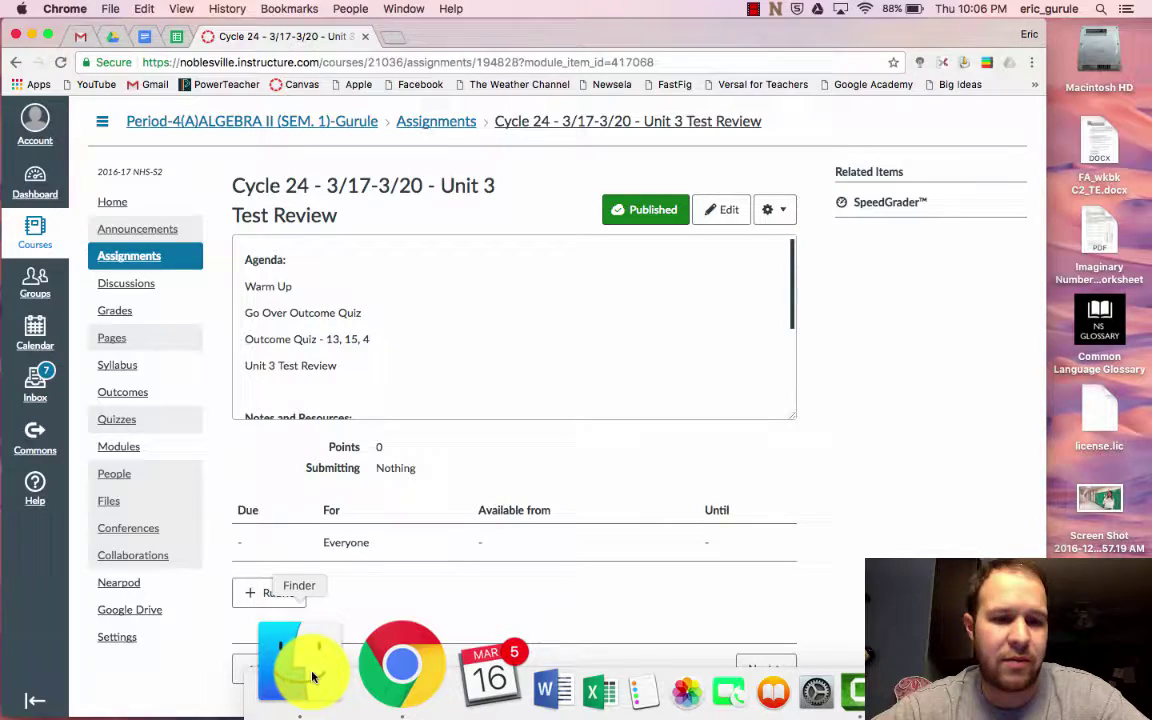
- Bring back the Quick Look preview and scroll up to page 1 of Unit 3 Test Review 2016.pdf
click(312, 677)
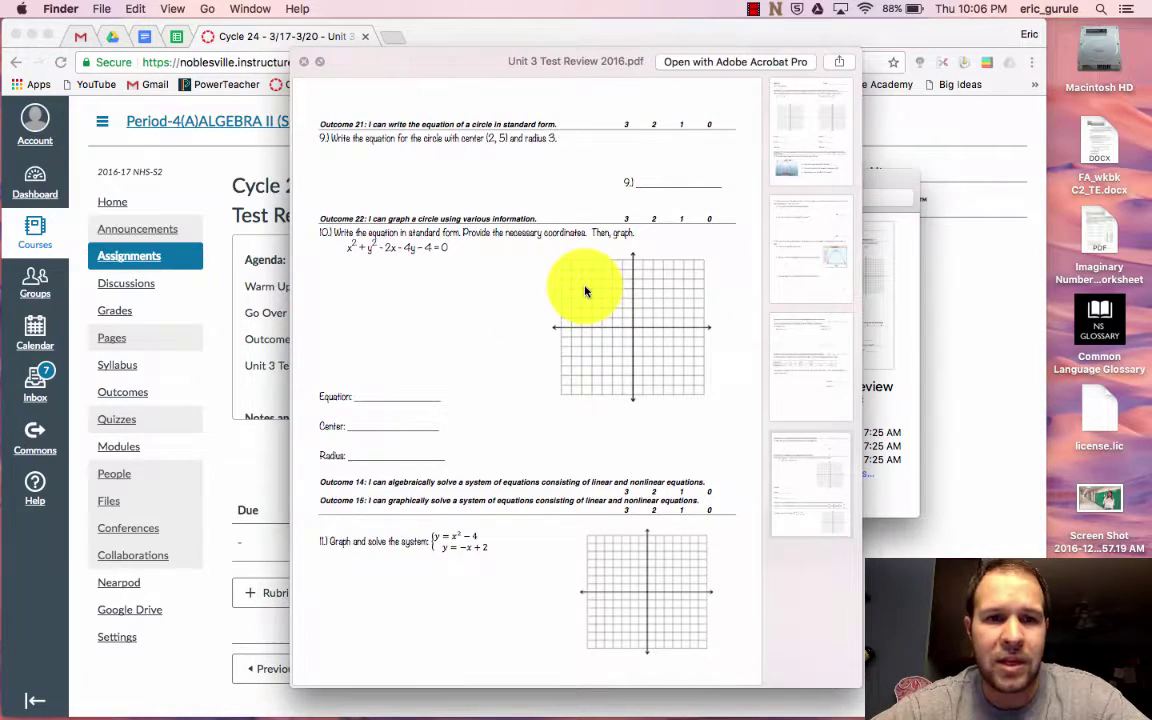
scroll(585, 291, up, 5)
scroll(585, 291, down, 5)
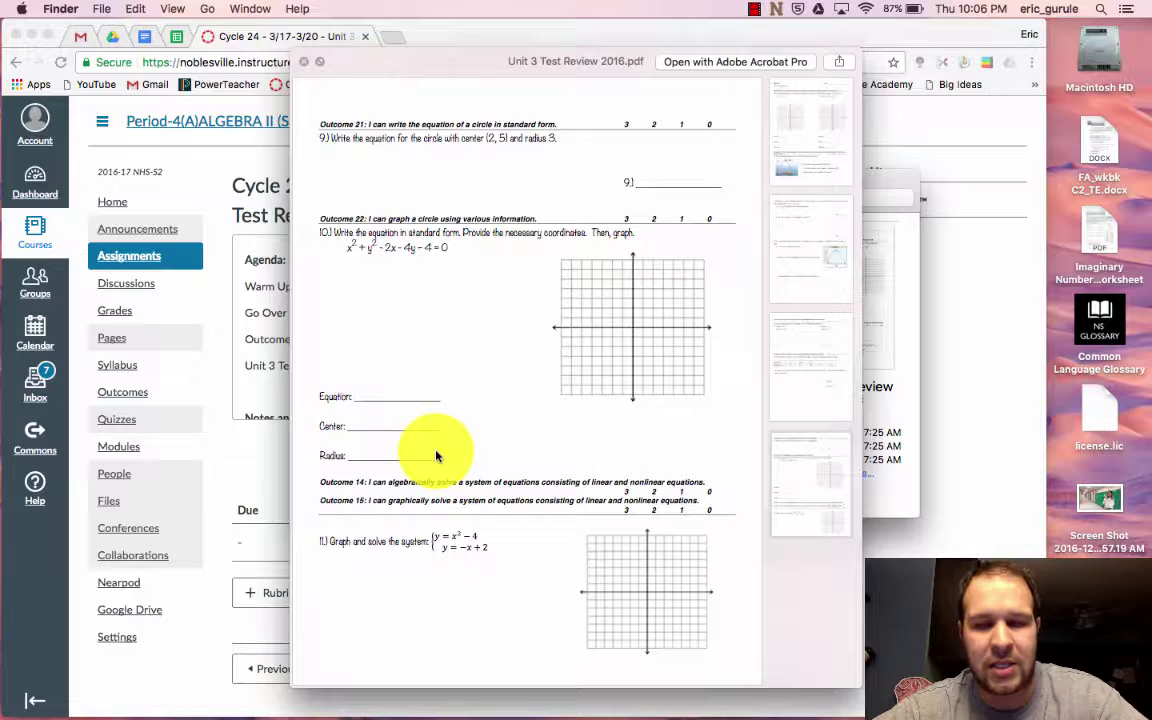
scroll(436, 456, up, 10)
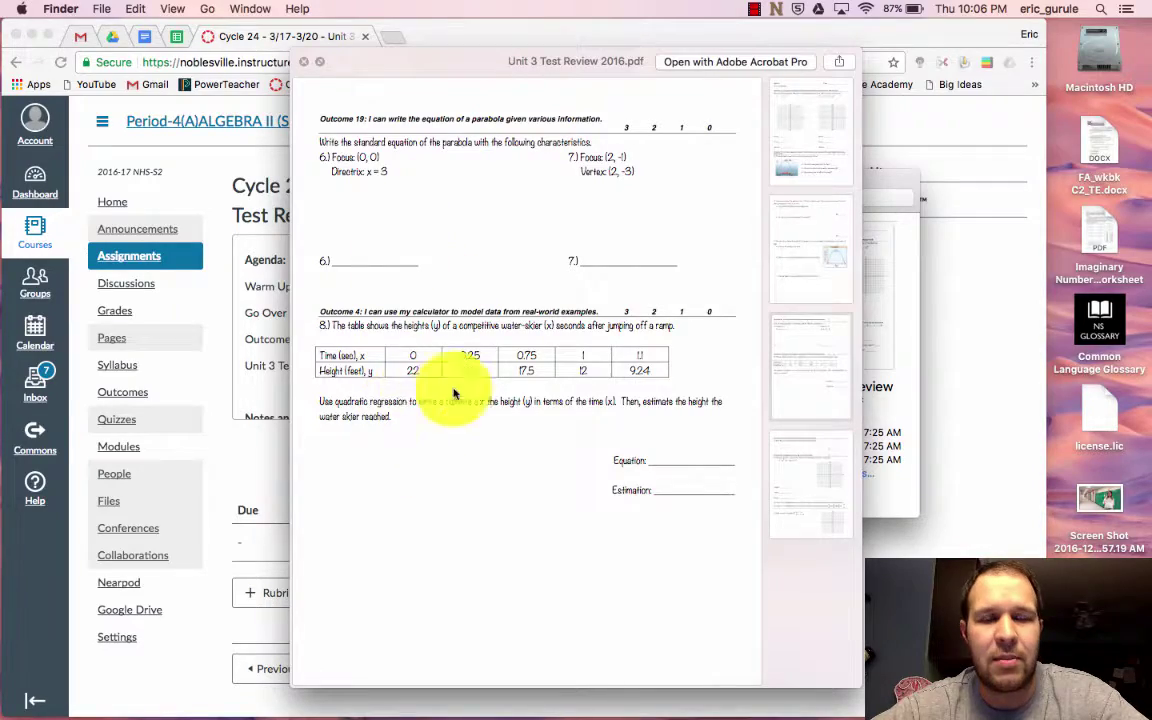
scroll(406, 344, up, 8)
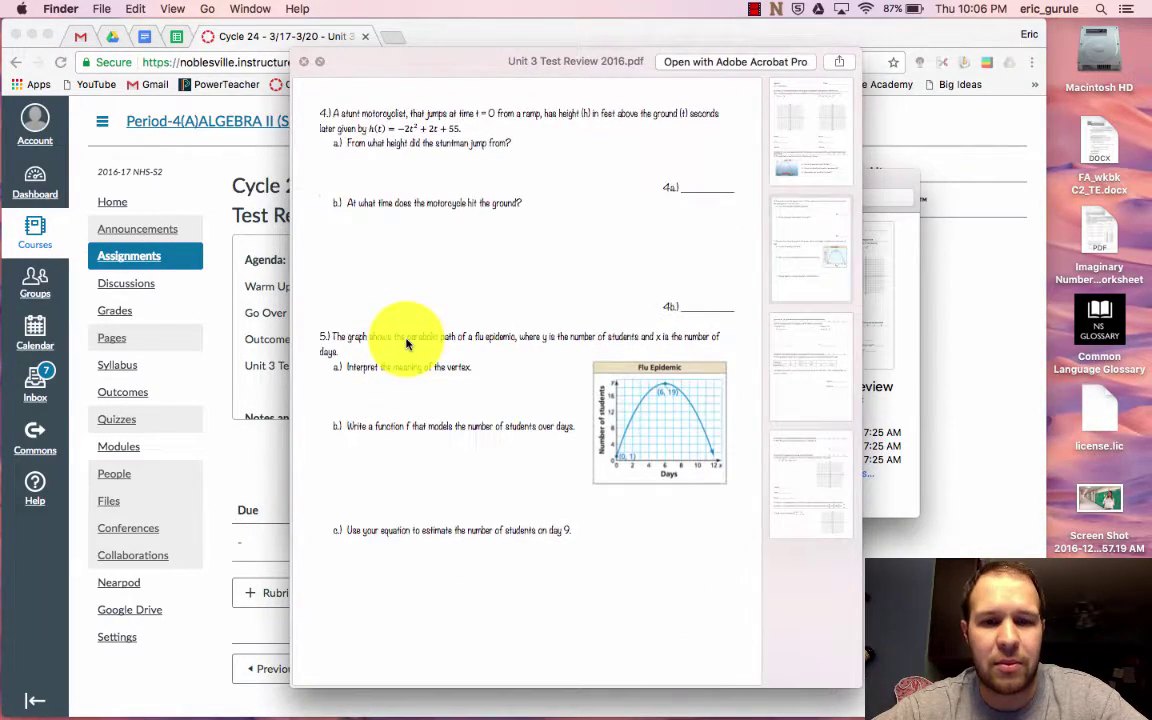
scroll(408, 340, up, 10)
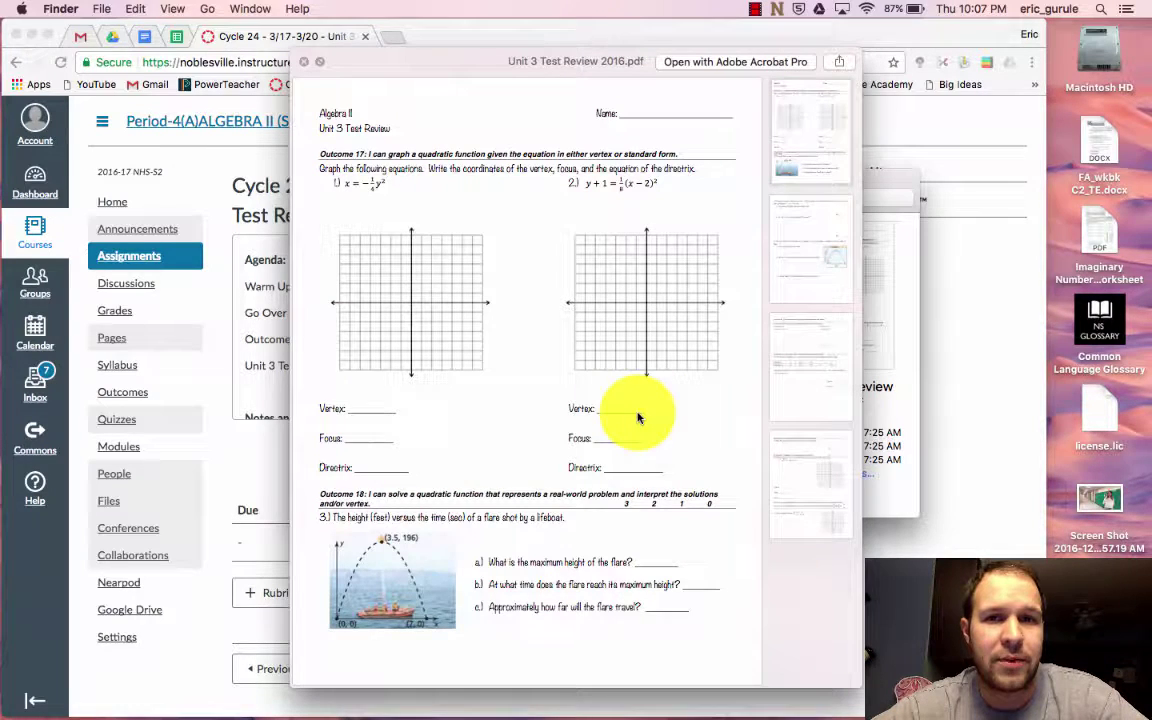
- Dismiss Quick Look, close the Review & Tests Finder window, and scroll Canvas toward Notes and Resources
key(space)
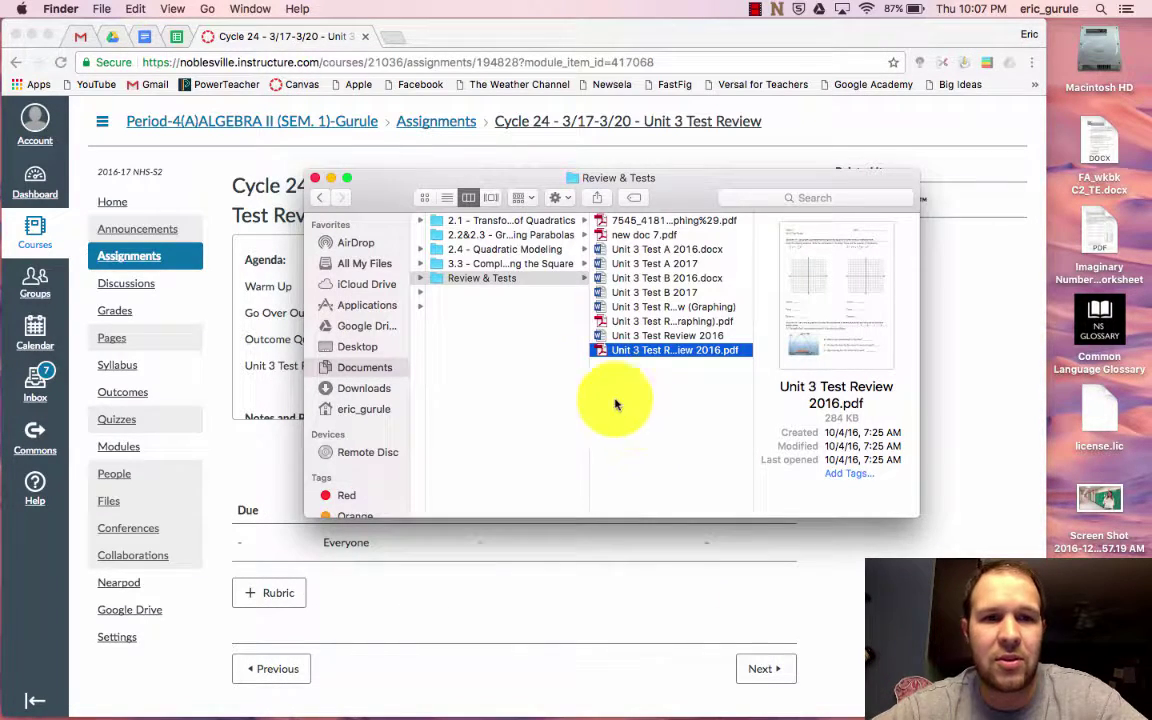
click(316, 179)
scroll(440, 340, down, 3)
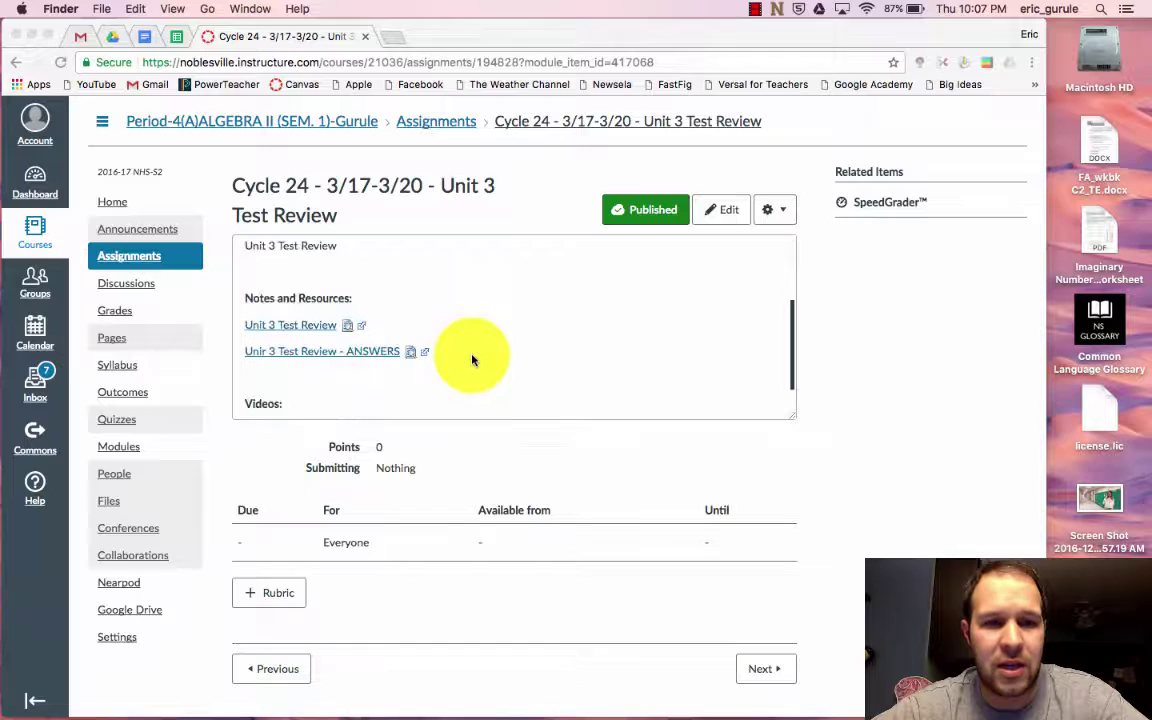